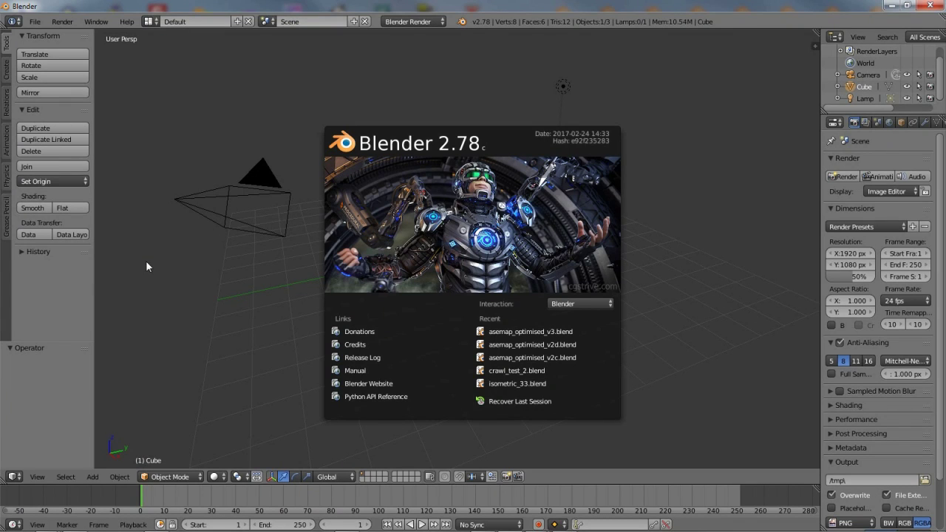
# - Dismiss the splash screen and view the available editor types and interaction modes
pyautogui.click(145, 260)
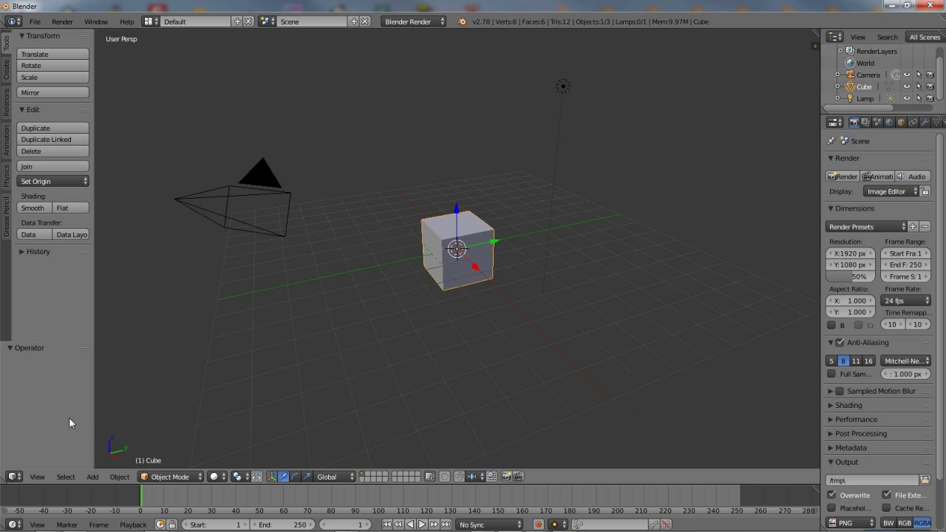
pyautogui.click(14, 476)
pyautogui.click(16, 479)
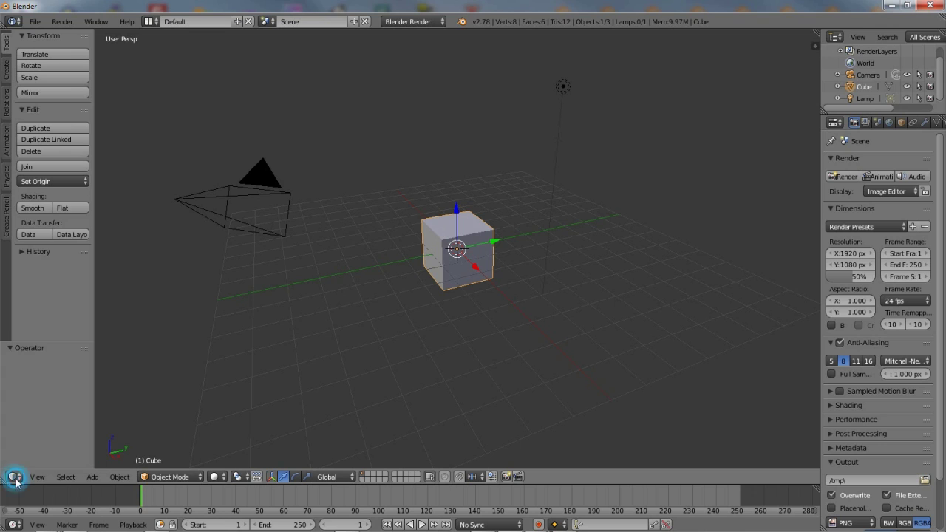
pyautogui.click(153, 479)
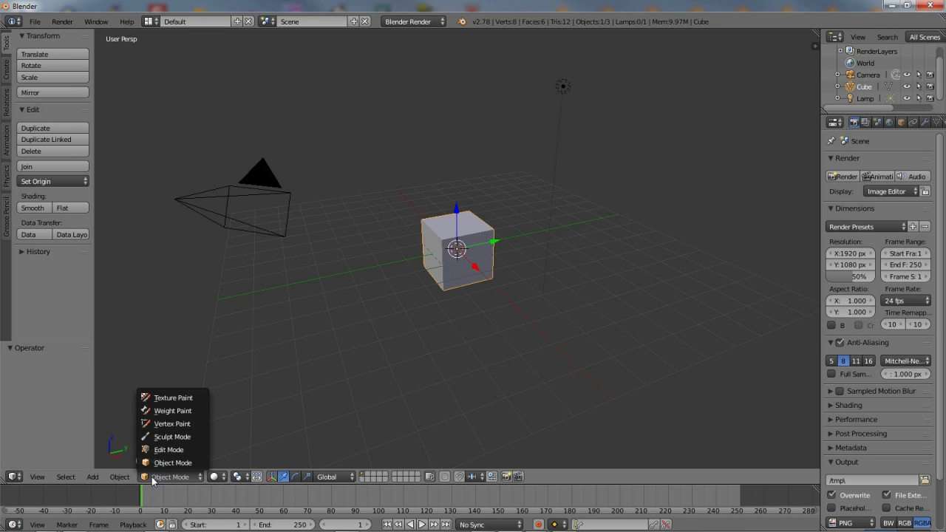
pyautogui.click(152, 479)
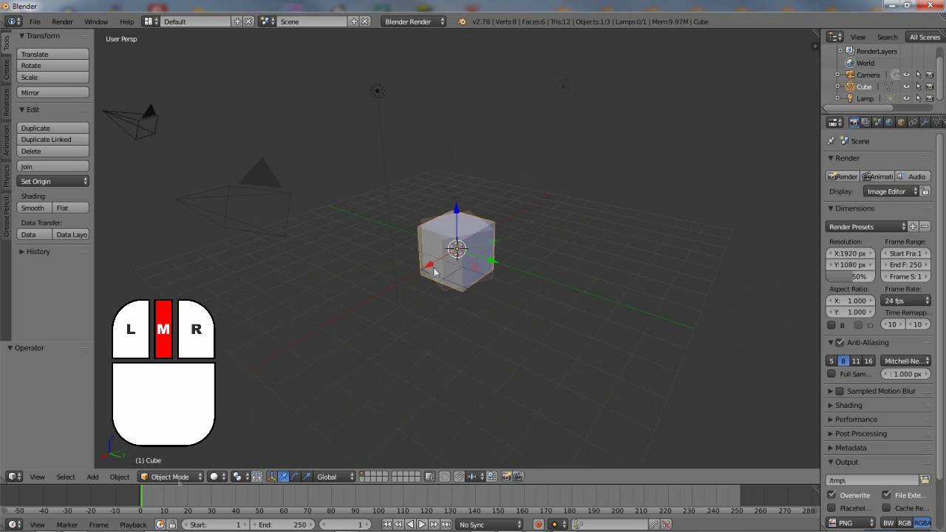
# - Examine the default scene from several angles and look over the timeline, outliner, render settings and editor types
pyautogui.moveTo(434, 272); pyautogui.dragTo(516, 345, button='middle')
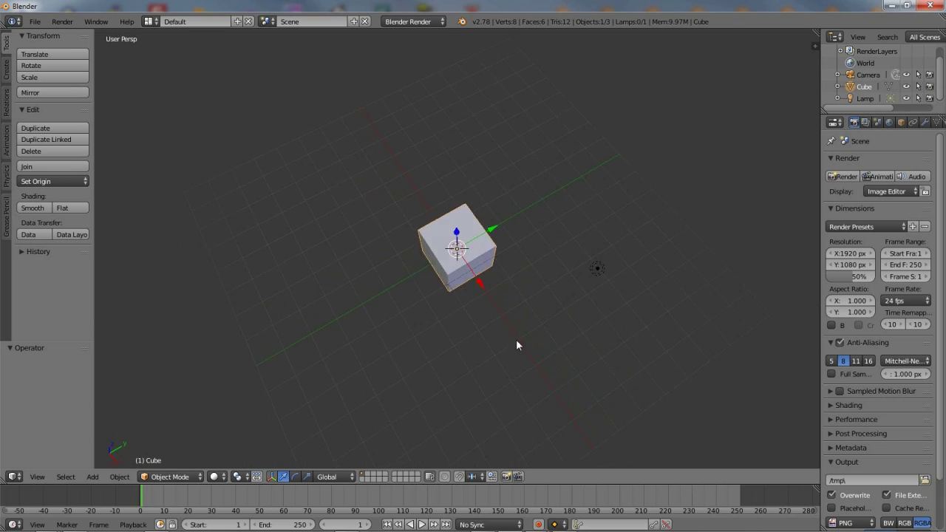
pyautogui.moveTo(515, 340); pyautogui.dragTo(401, 234, button='middle')
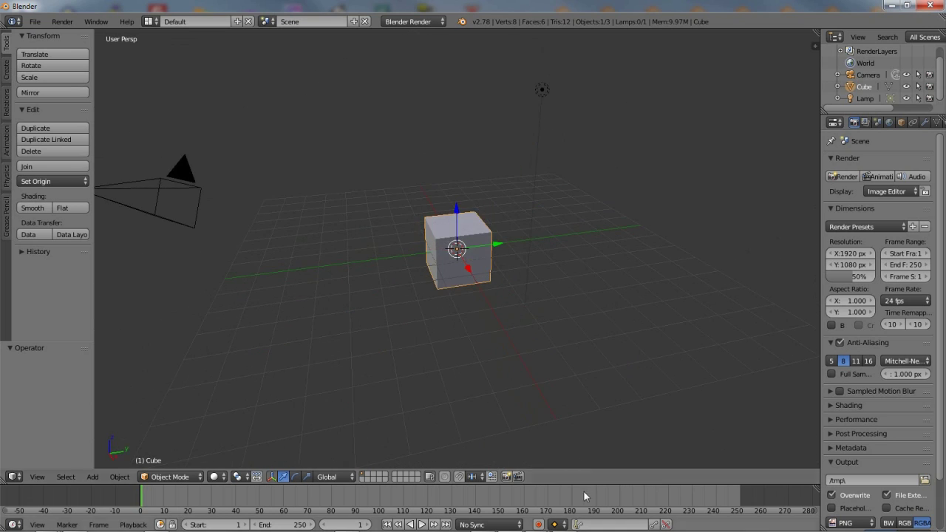
pyautogui.moveTo(542, 496); pyautogui.dragTo(32, 496, button='middle')
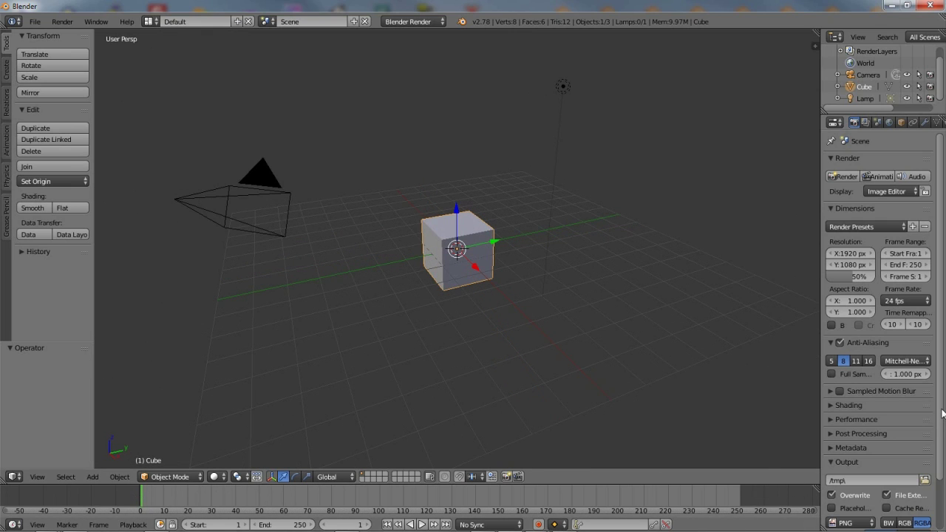
pyautogui.moveTo(942, 409); pyautogui.dragTo(940, 374)
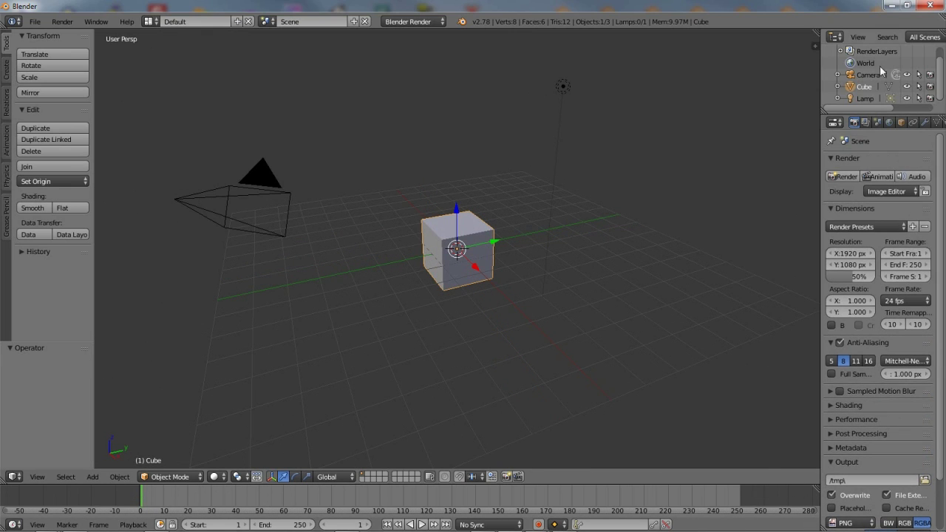
pyautogui.moveTo(872, 107)
pyautogui.mouseDown()
pyautogui.moveTo(924, 110)
pyautogui.moveTo(870, 108)
pyautogui.mouseUp()
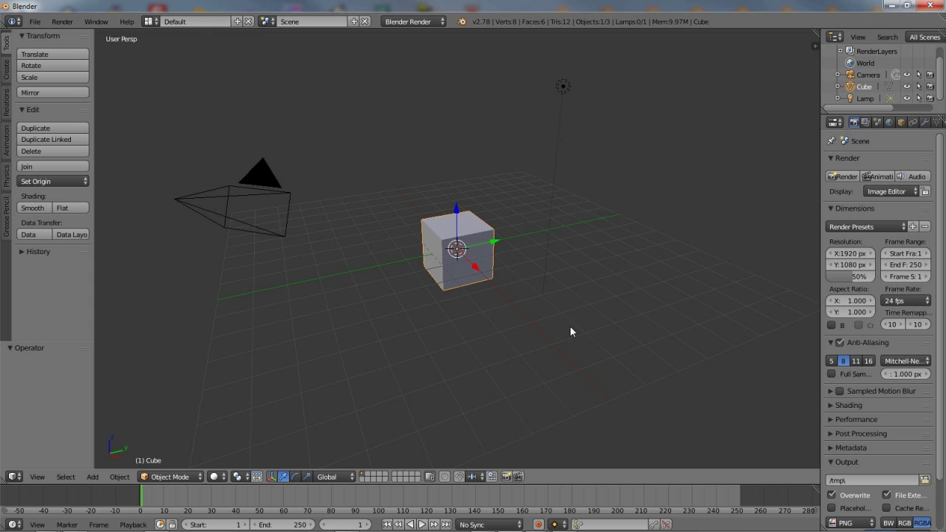
pyautogui.click(13, 476)
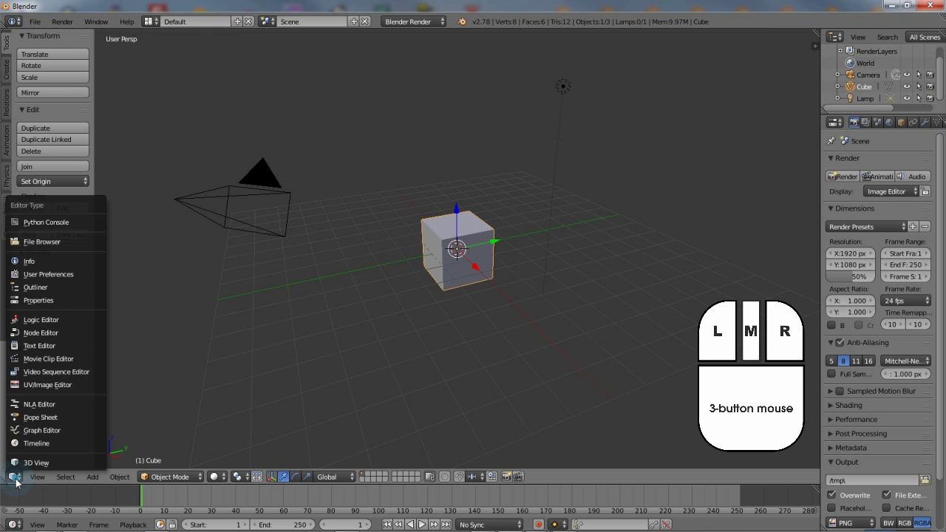
pyautogui.scroll(-2, 938, 453)
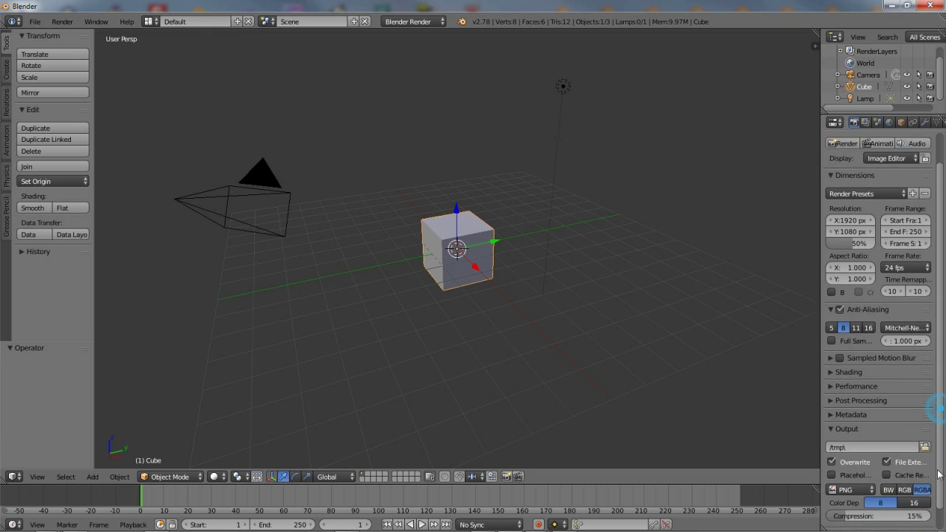
pyautogui.moveTo(938, 454); pyautogui.dragTo(938, 414)
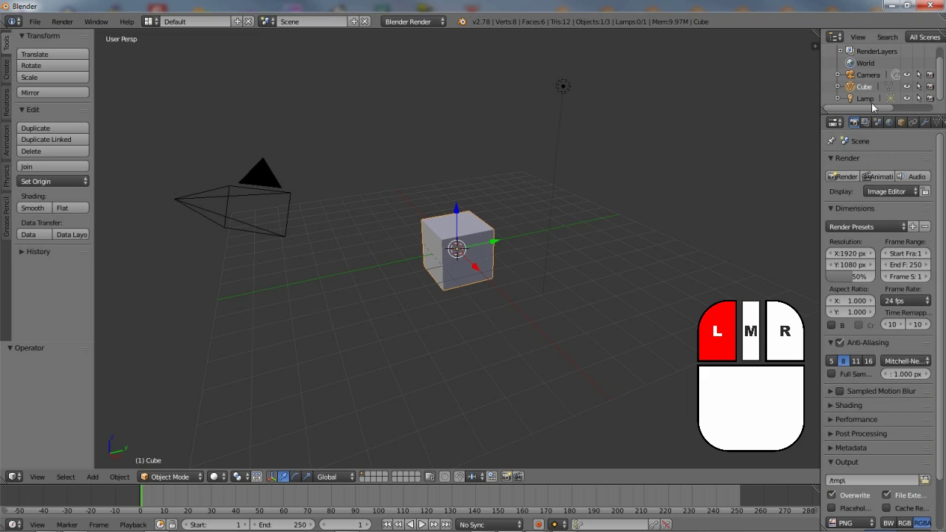
# - Set the scene's frame rate to 30 fps
pyautogui.click(908, 301)
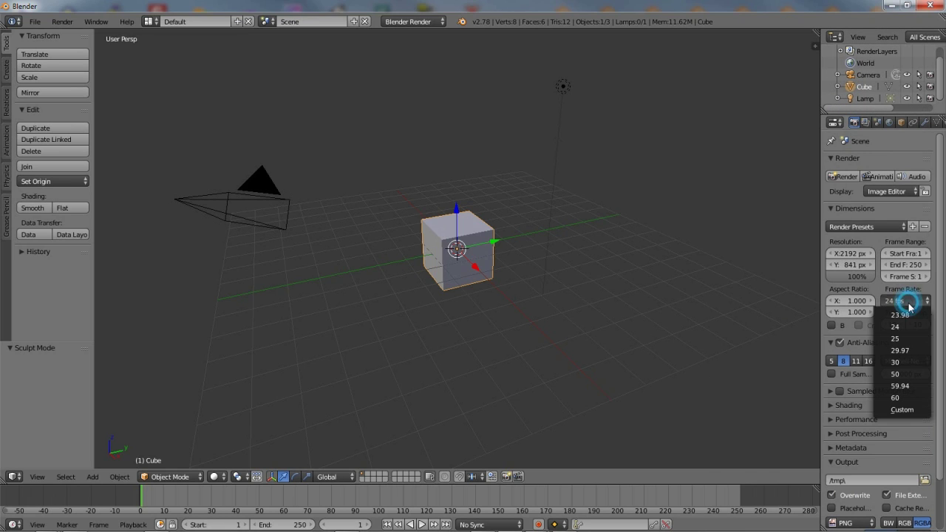
pyautogui.click(906, 362)
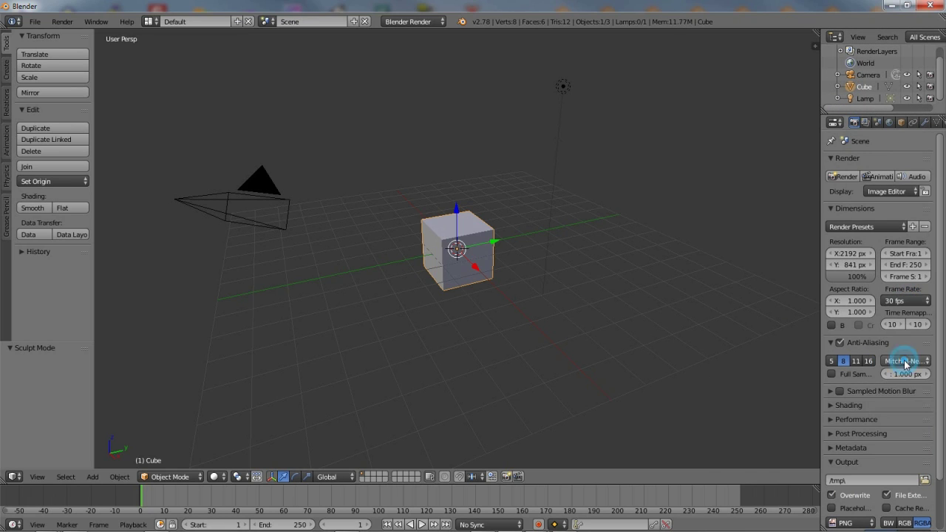
# - Stretch the cube in its object transform settings to a scale of about 6.14 in X and 2.95 in Y
pyautogui.click(900, 123)
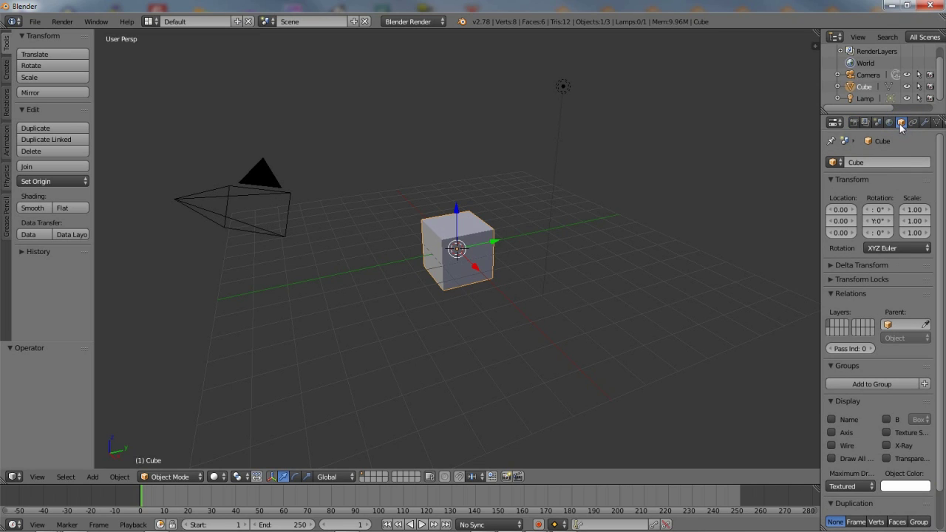
pyautogui.moveTo(914, 209); pyautogui.dragTo(936, 221)
pyautogui.click(920, 232)
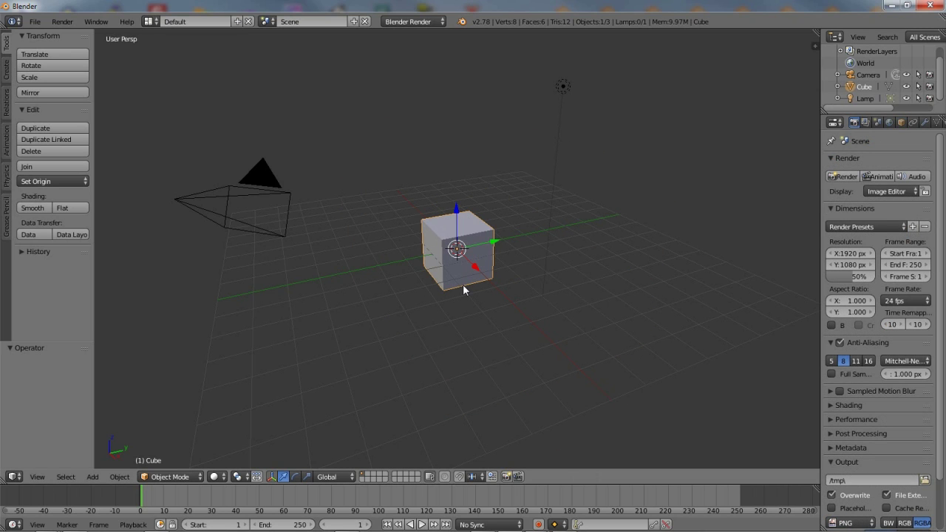
# - Orbit the 3D view slightly around the cube and shift the frame range shown in the timeline
pyautogui.middleClick(463, 289)
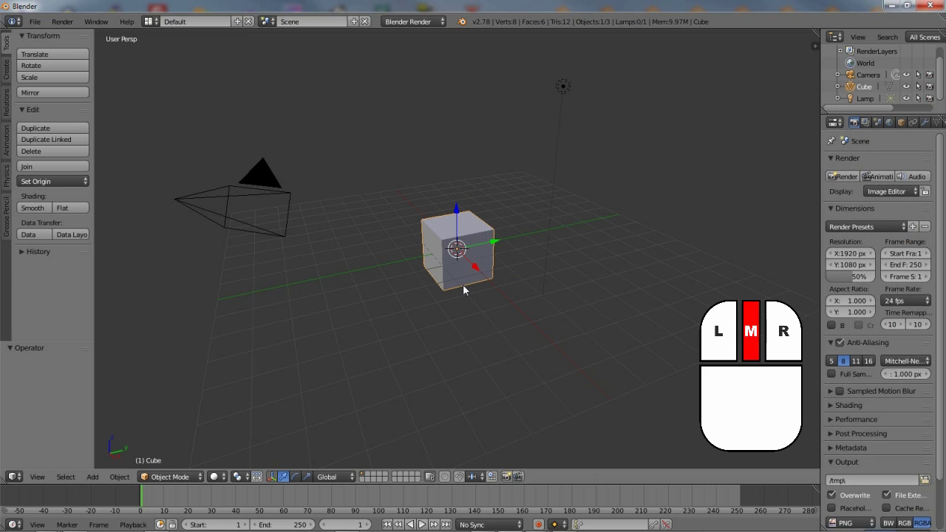
pyautogui.moveTo(464, 289); pyautogui.dragTo(527, 274, button='middle')
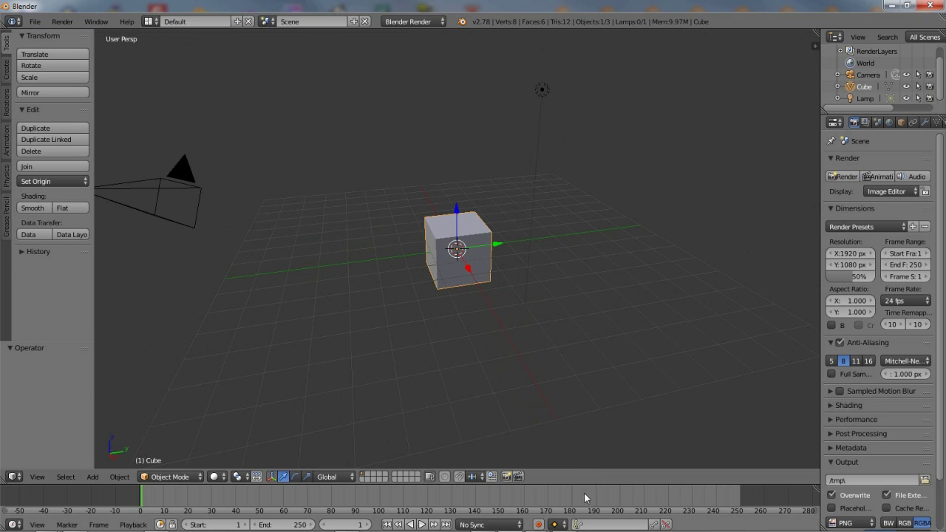
pyautogui.moveTo(583, 494)
pyautogui.mouseDown(button='middle')
pyautogui.moveTo(117, 496)
pyautogui.moveTo(568, 497)
pyautogui.mouseUp(button='middle')
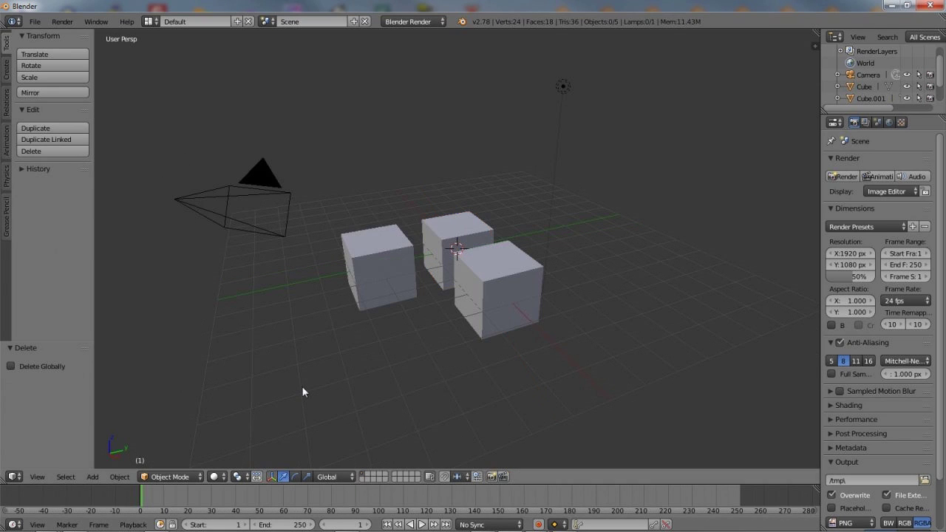
# - Select each of the three cubes one after another, followed by the camera and the lamp
pyautogui.rightClick(302, 387)
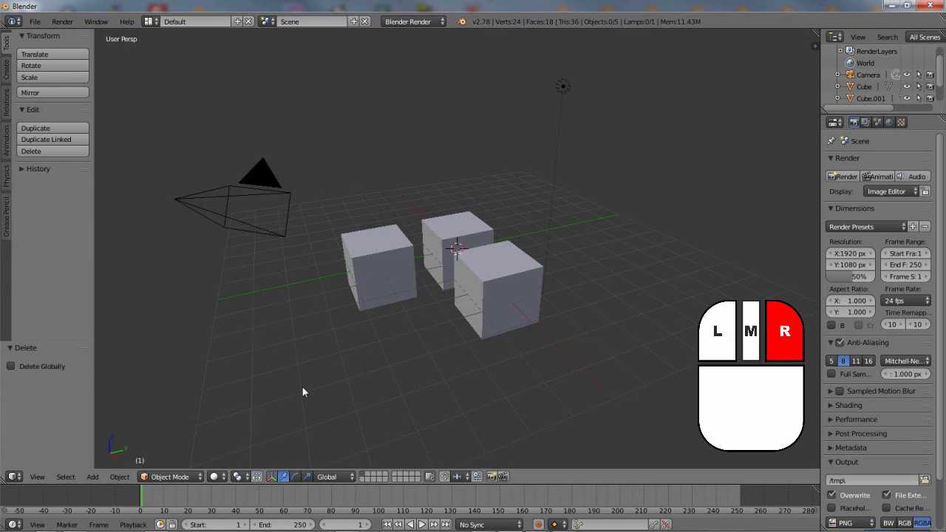
pyautogui.rightClick(468, 214)
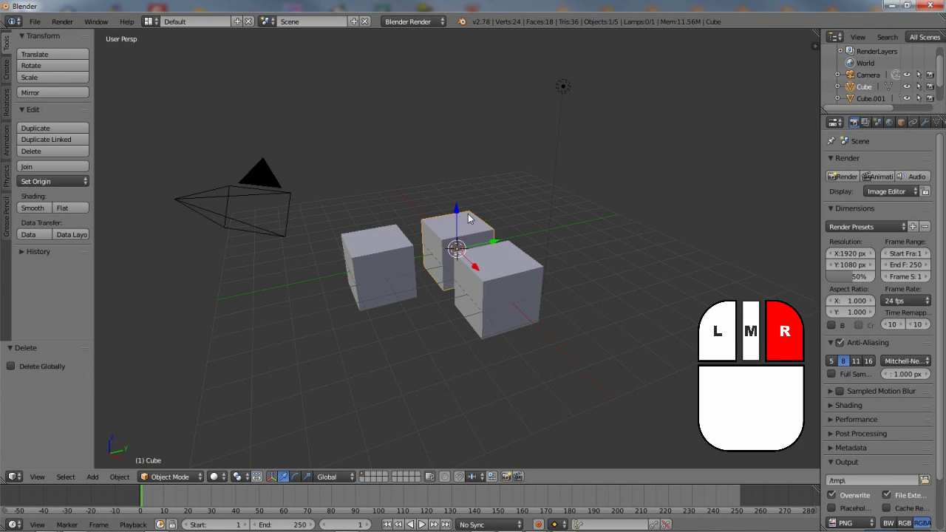
pyautogui.rightClick(510, 274)
pyautogui.rightClick(365, 273)
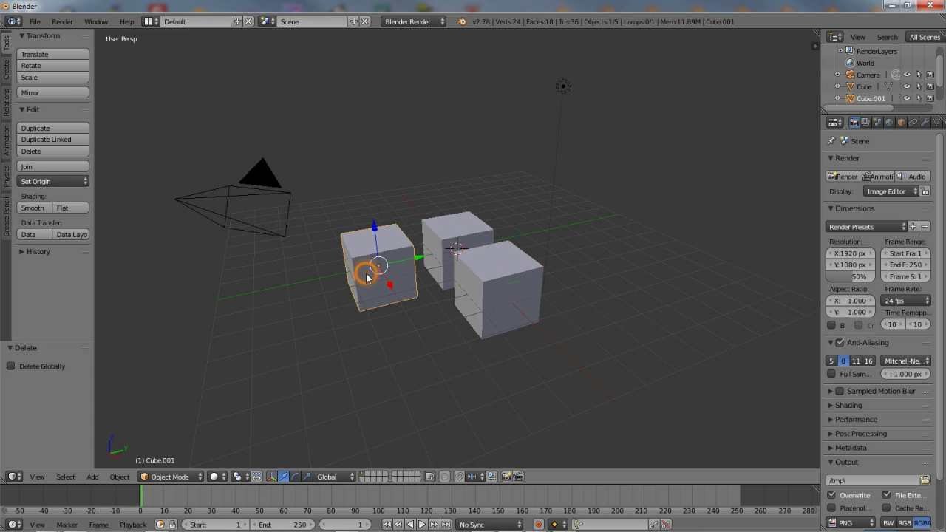
pyautogui.rightClick(288, 215)
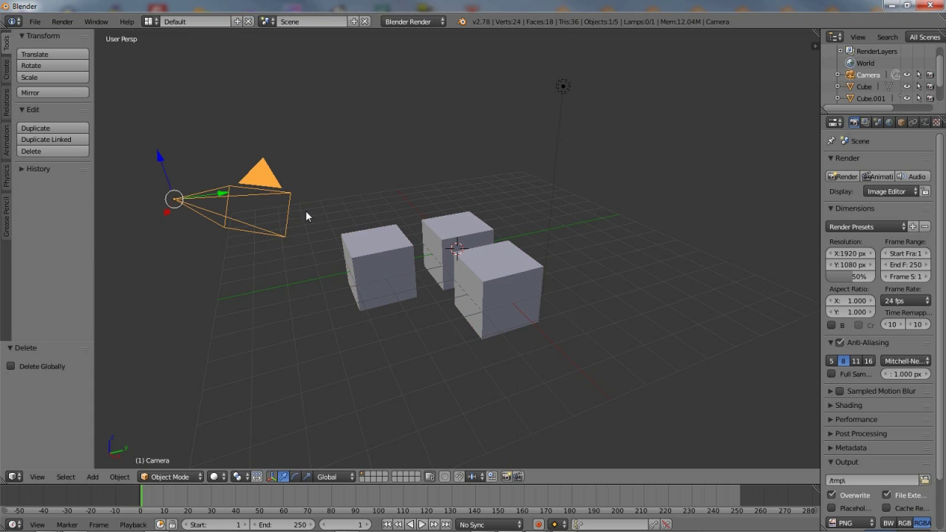
pyautogui.rightClick(554, 153)
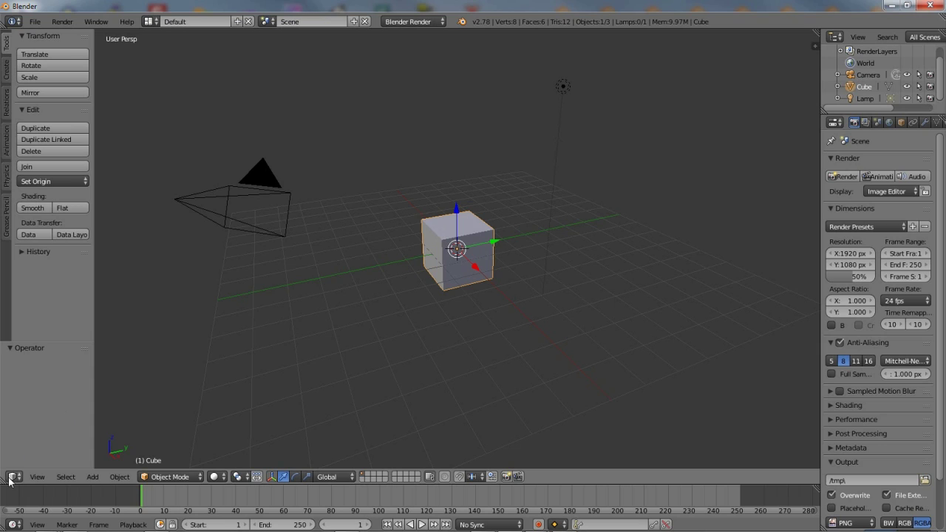
pyautogui.click(12, 477)
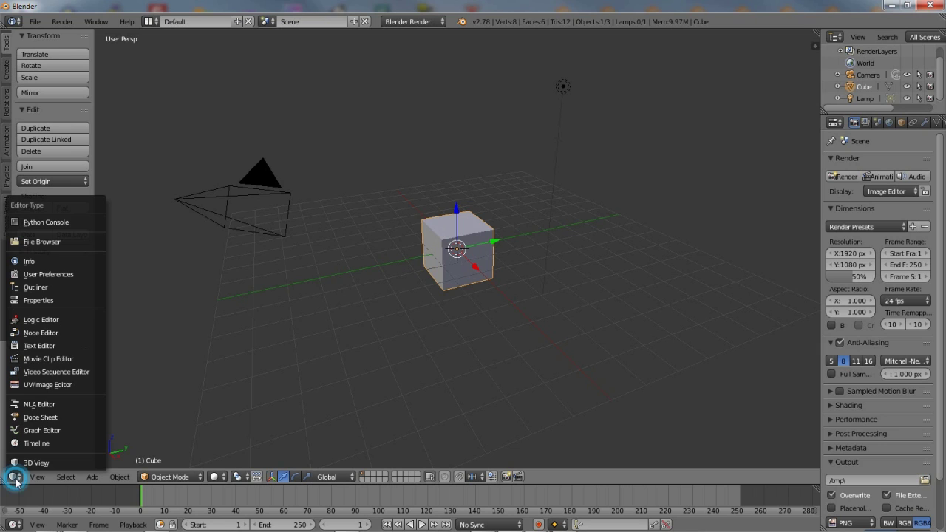
pyautogui.click(152, 476)
pyautogui.click(152, 476)
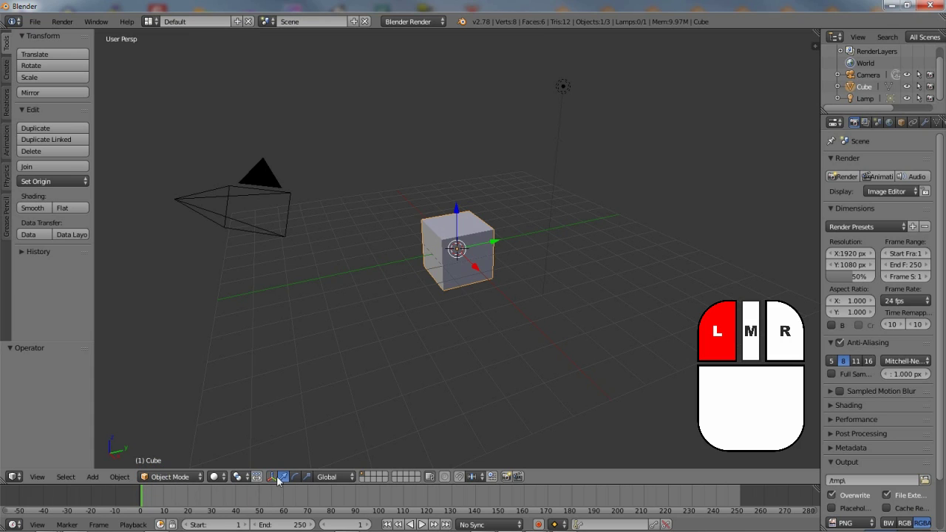
pyautogui.moveTo(942, 416); pyautogui.dragTo(942, 354)
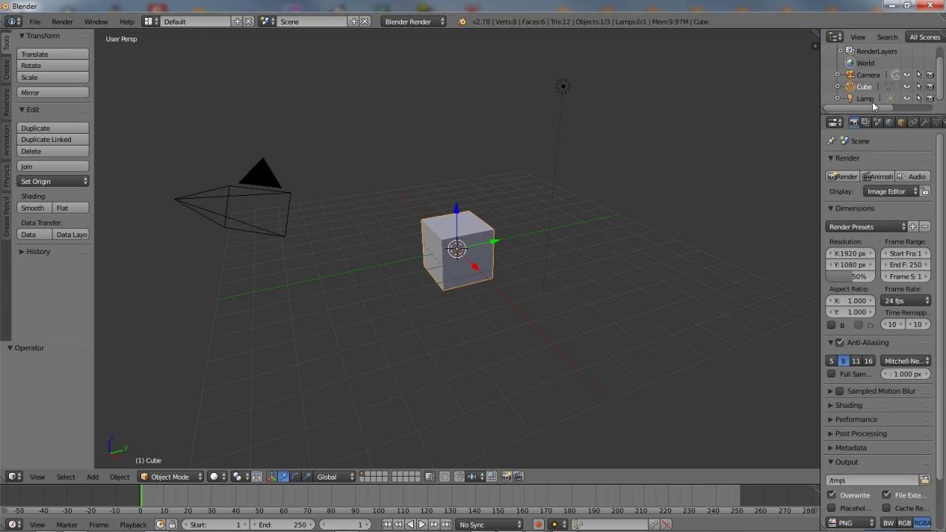
pyautogui.moveTo(872, 107); pyautogui.dragTo(931, 112)
pyautogui.rightClick(931, 112)
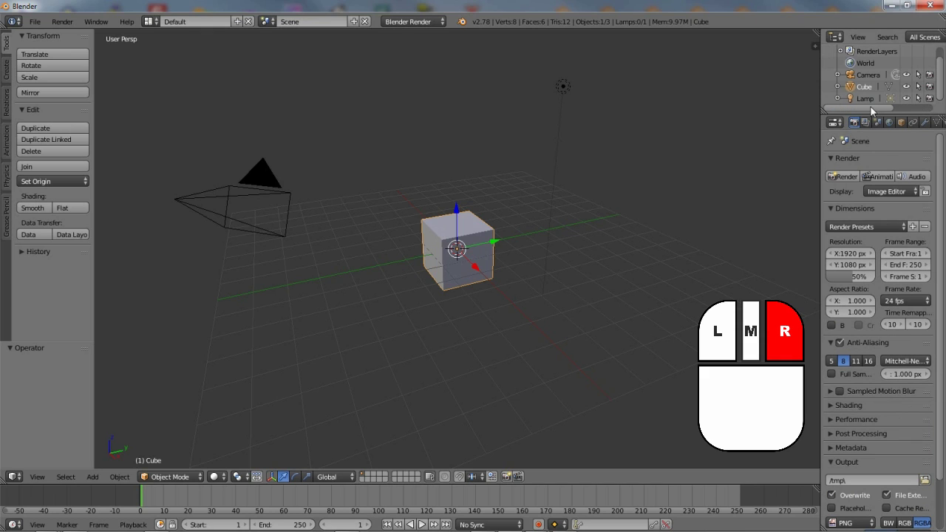
# - Select the lamp, the camera and the cube in turn
pyautogui.rightClick(551, 209)
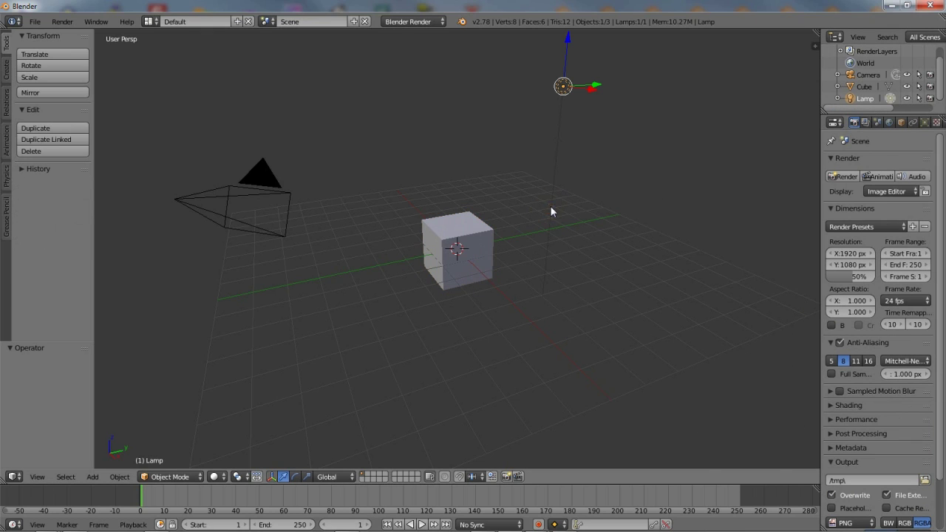
pyautogui.rightClick(253, 193)
pyautogui.rightClick(439, 231)
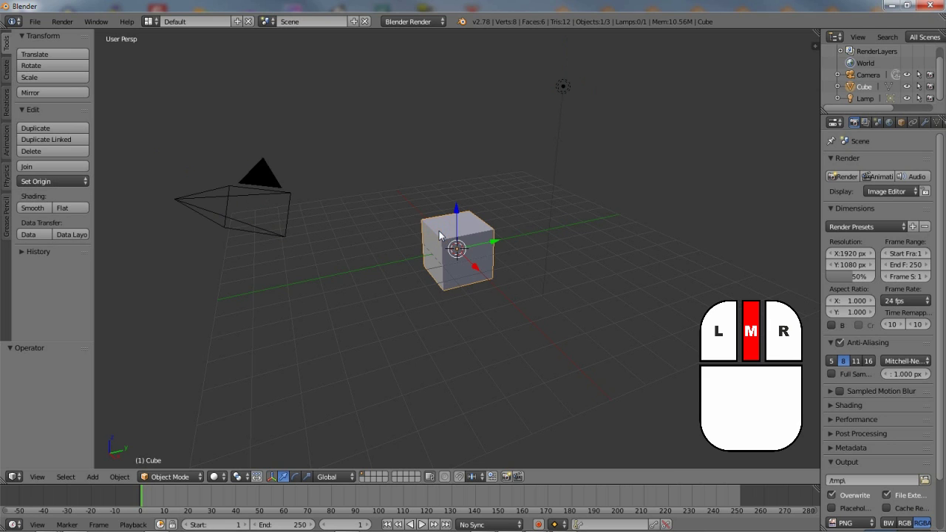
# - Orbit the 3D view to examine the cube, camera and lamp from different directions
pyautogui.moveTo(438, 230); pyautogui.dragTo(218, 357, button='middle')
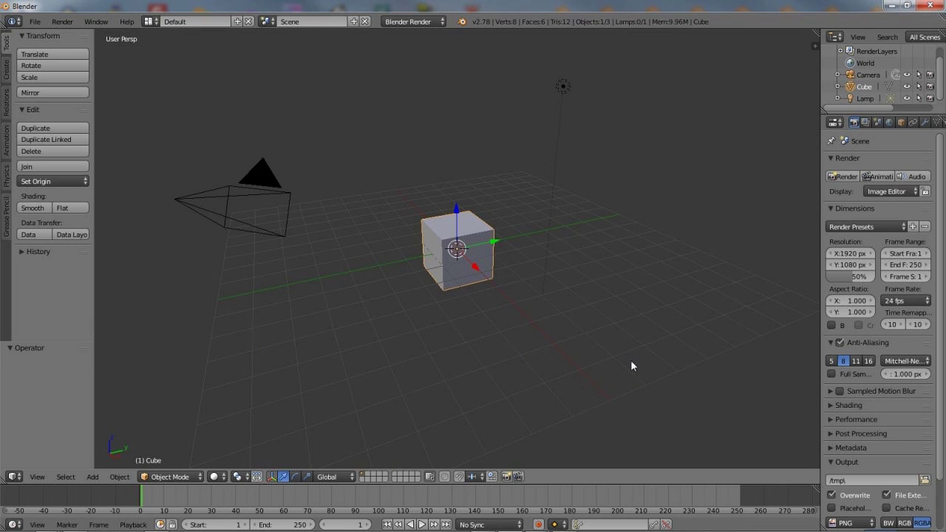
pyautogui.press('shift')
pyautogui.press('alt')
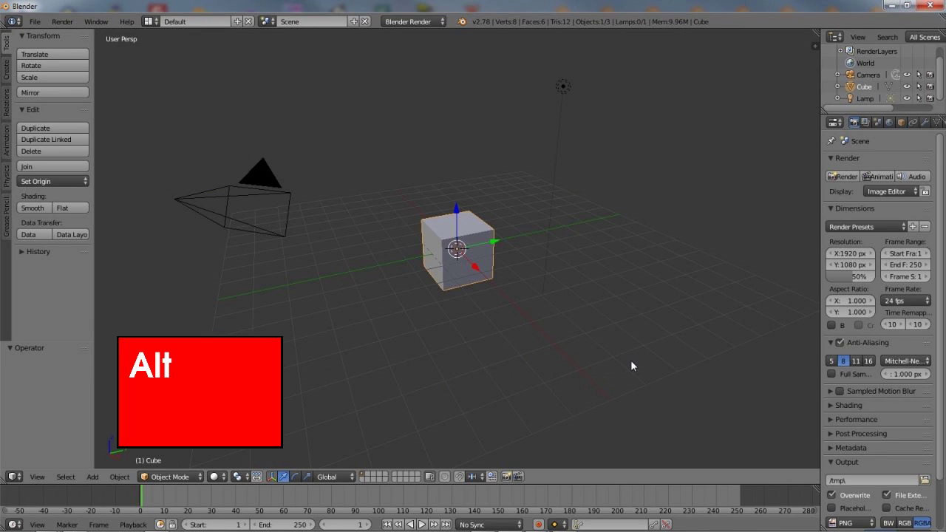
pyautogui.press('ctrl')
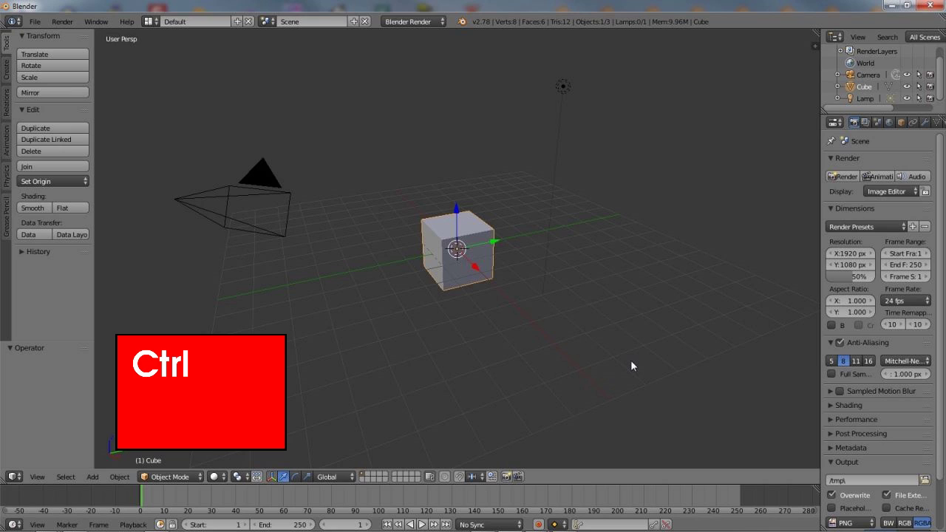
pyautogui.middleClick(632, 366)
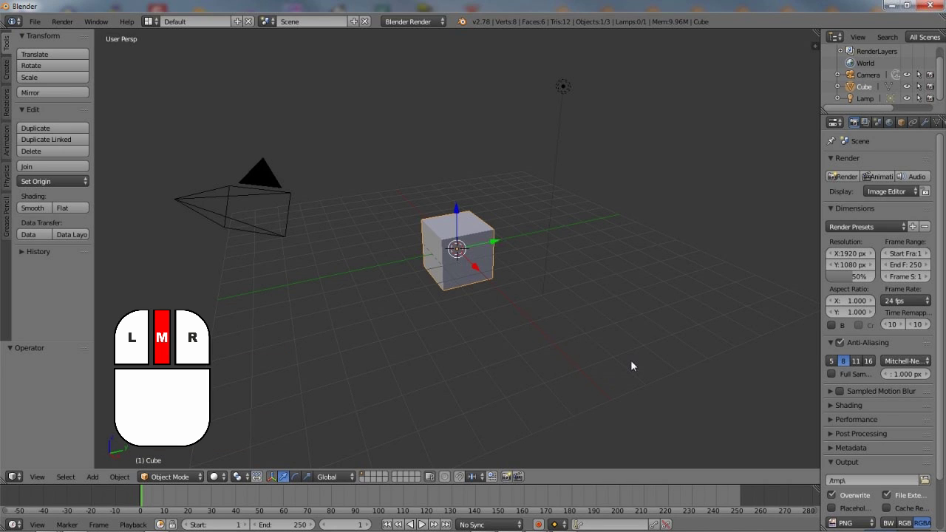
pyautogui.moveTo(566, 310); pyautogui.dragTo(433, 207, button='middle')
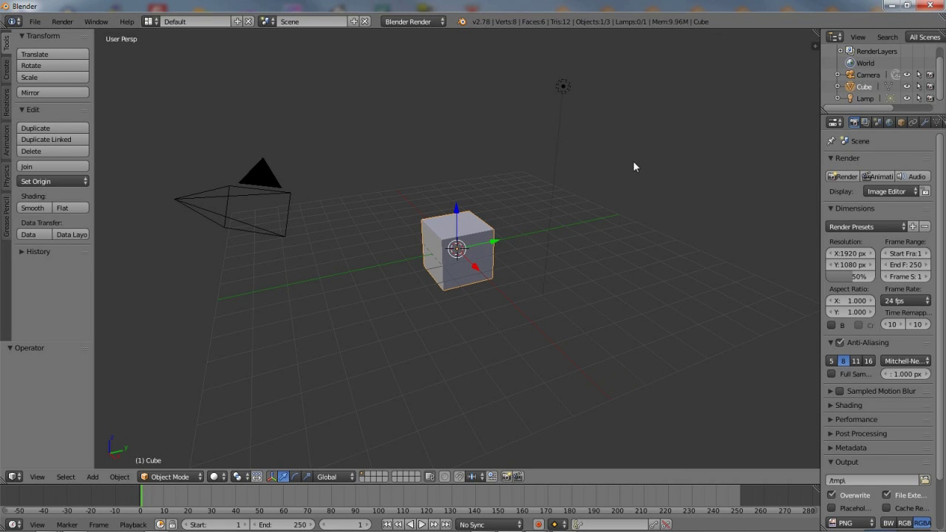
pyautogui.moveTo(349, 309)
pyautogui.mouseDown(button='middle')
pyautogui.moveTo(412, 314)
pyautogui.moveTo(655, 297)
pyautogui.moveTo(493, 311)
pyautogui.moveTo(392, 301)
pyautogui.moveTo(367, 154)
pyautogui.moveTo(406, 328)
pyautogui.moveTo(628, 334)
pyautogui.moveTo(586, 226)
pyautogui.moveTo(267, 260)
pyautogui.moveTo(334, 406)
pyautogui.moveTo(667, 428)
pyautogui.moveTo(578, 213)
pyautogui.moveTo(249, 209)
pyautogui.moveTo(278, 369)
pyautogui.moveTo(566, 380)
pyautogui.moveTo(502, 374)
pyautogui.moveTo(509, 249)
pyautogui.moveTo(531, 385)
pyautogui.moveTo(533, 42)
pyautogui.mouseUp(button='middle')
# - Look through the timeline range, the full list of render settings and the primitives available for creation
pyautogui.moveTo(466, 505)
pyautogui.mouseDown(button='middle')
pyautogui.moveTo(814, 505)
pyautogui.moveTo(417, 504)
pyautogui.moveTo(522, 502)
pyautogui.mouseUp(button='middle')
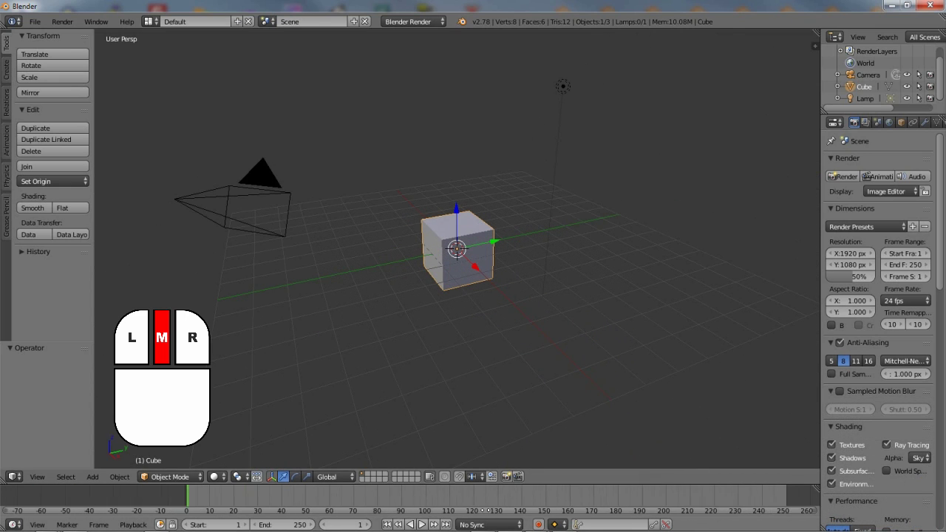
pyautogui.scroll(-15, 890, 408)
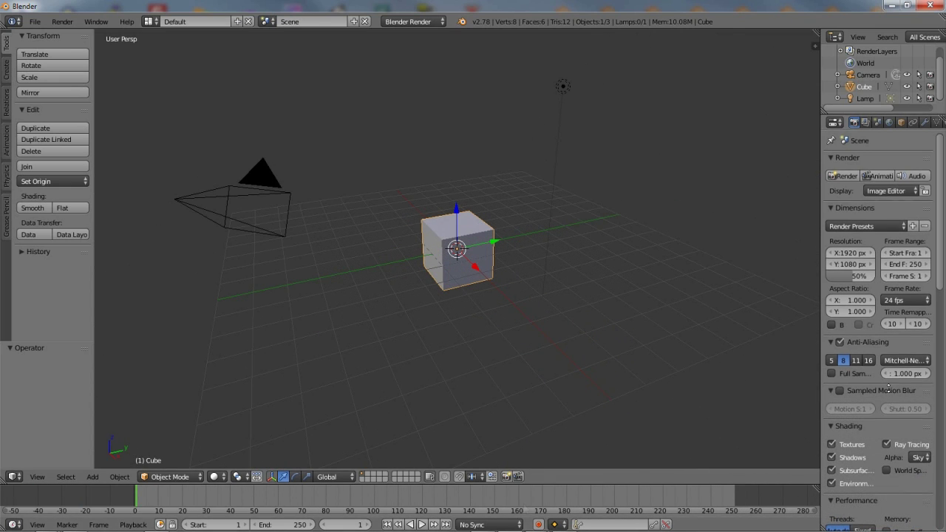
pyautogui.scroll(-4, 889, 330)
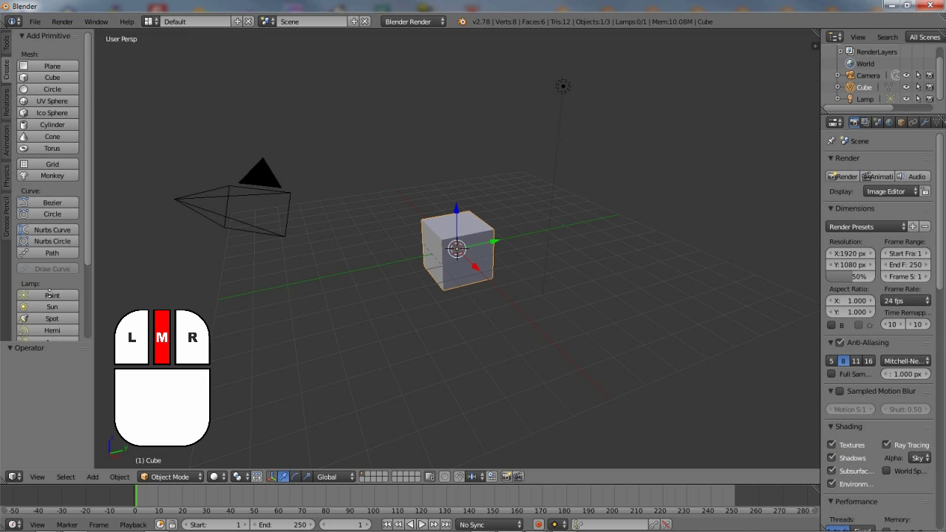
pyautogui.moveTo(50, 294)
pyautogui.mouseDown(button='middle')
pyautogui.moveTo(50, 196)
pyautogui.moveTo(50, 293)
pyautogui.mouseUp(button='middle')
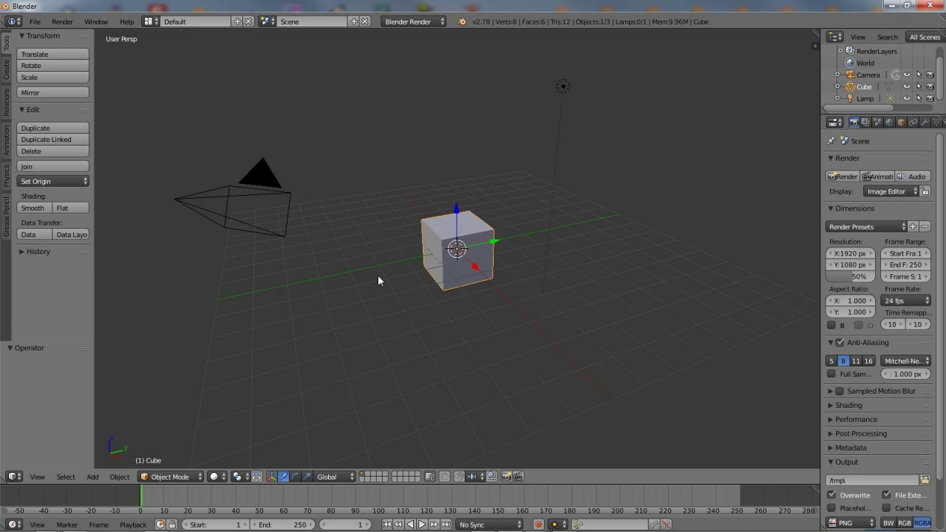
# - Select the camera in the 3D view
pyautogui.rightClick(288, 217)
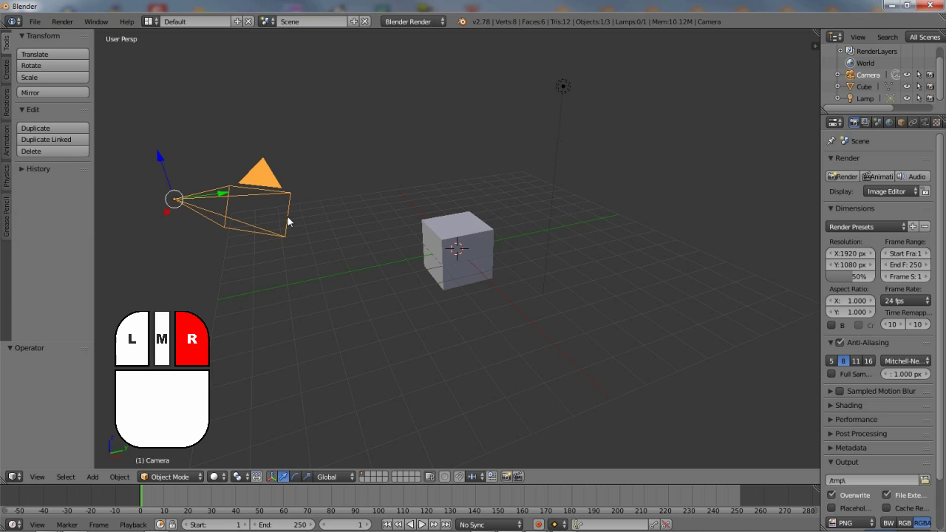
# - Select the lamp, the cube and then the camera in the 3D view
pyautogui.rightClick(557, 157)
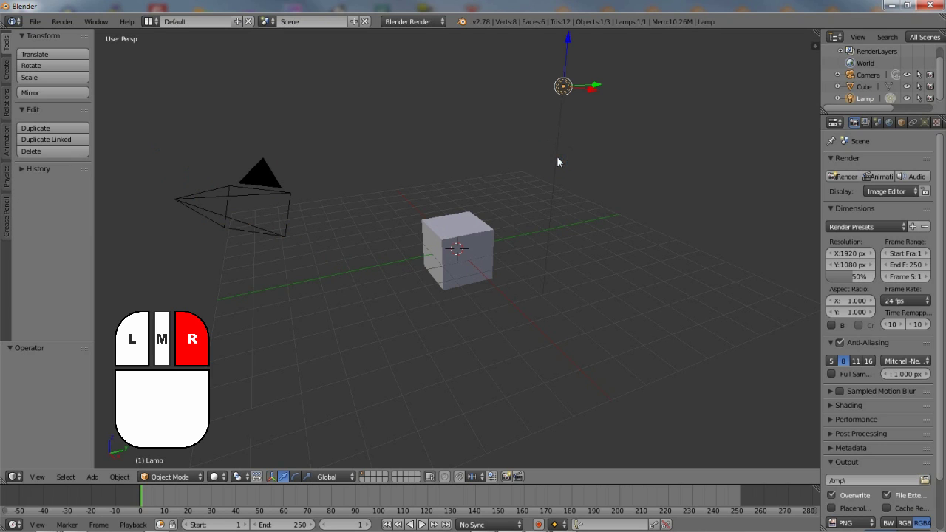
pyautogui.rightClick(481, 264)
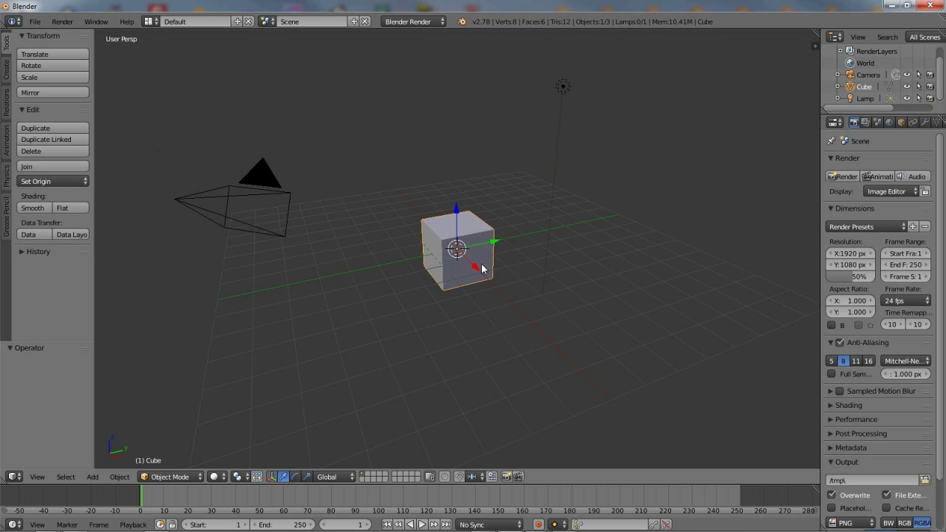
pyautogui.keyDown('shift'); pyautogui.rightClick(482, 263); pyautogui.keyUp('shift')
pyautogui.keyDown('shift'); pyautogui.rightClick(284, 194); pyautogui.keyUp('shift')
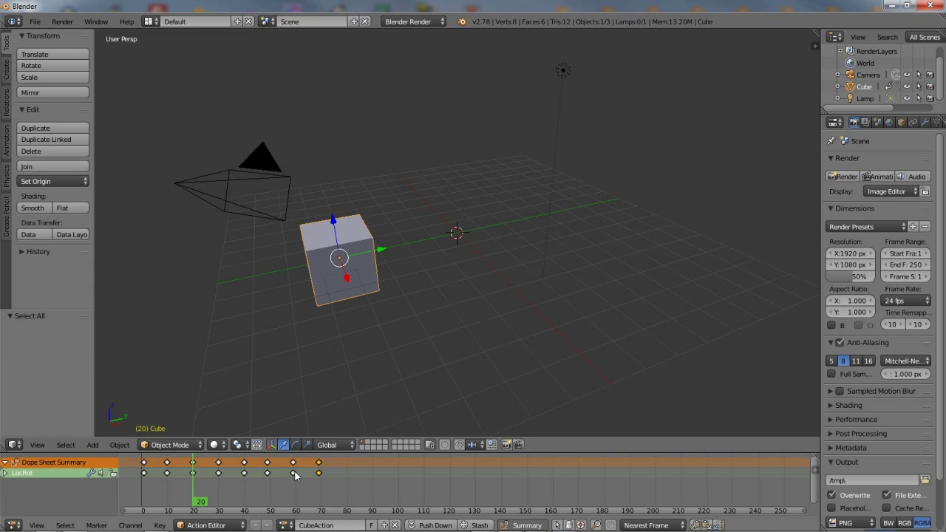
# - Select the CubeAction keyframes near frames 60, 50, 70 and 40 one after another in the Action Editor
pyautogui.rightClick(294, 473)
pyautogui.rightClick(266, 474)
pyautogui.keyDown('shift'); pyautogui.rightClick(319, 474); pyautogui.keyUp('shift')
pyautogui.keyDown('shift'); pyautogui.rightClick(242, 475); pyautogui.keyUp('shift')
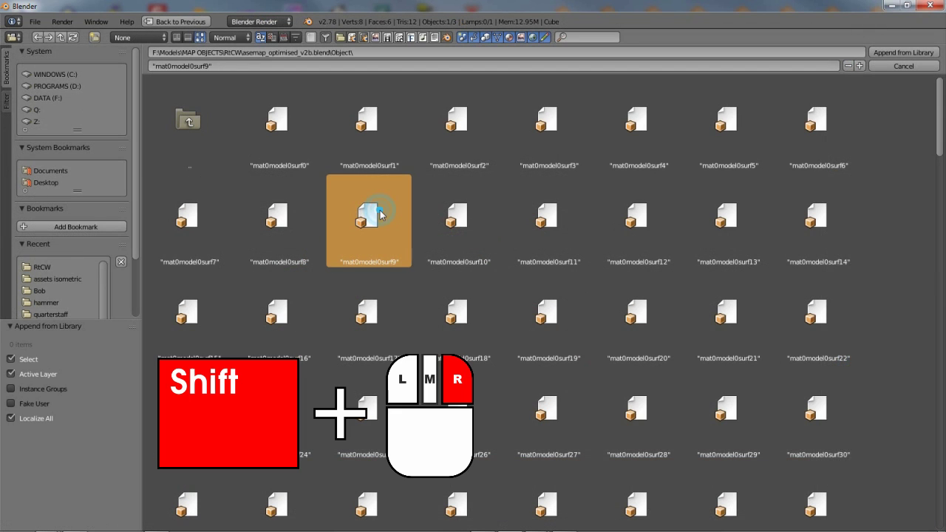
# - Extend the append selection beyond "mat0model0surf9" to include "mat0model0surf10" and "mat0model0surf11"
pyautogui.keyDown('shift'); pyautogui.rightClick(461, 218); pyautogui.keyUp('shift')
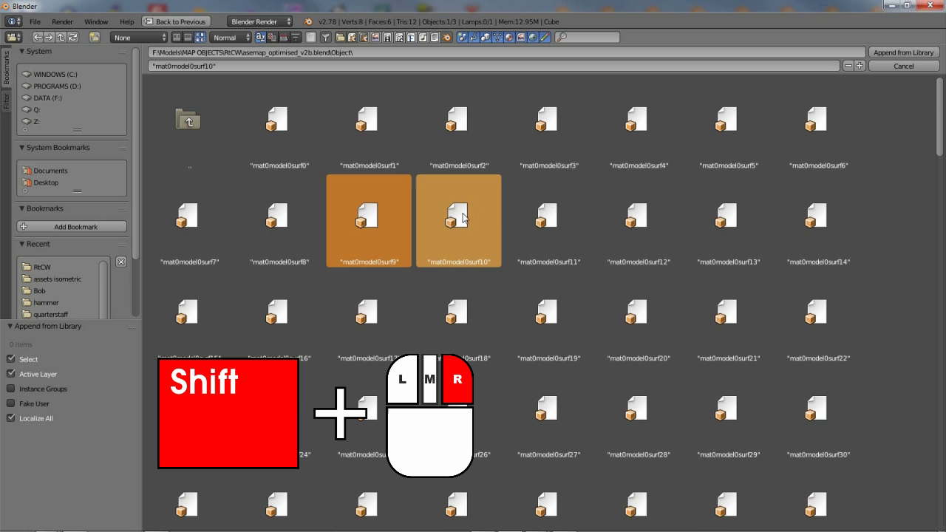
pyautogui.keyDown('shift'); pyautogui.rightClick(547, 218); pyautogui.keyUp('shift')
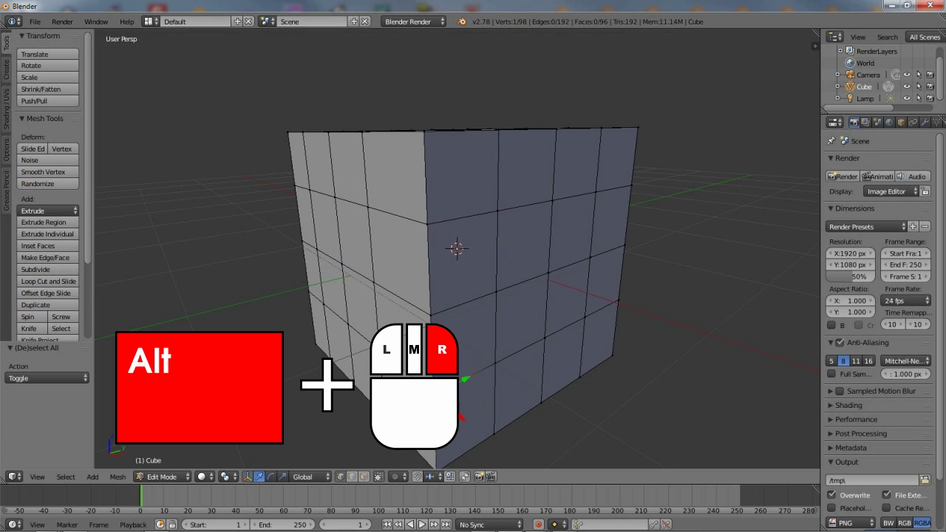
# - Select the cube's lower, middle and upper horizontal edge loops in turn, followed by three of its vertical edge loops
pyautogui.keyDown('alt'); pyautogui.rightClick(526, 349); pyautogui.keyUp('alt')
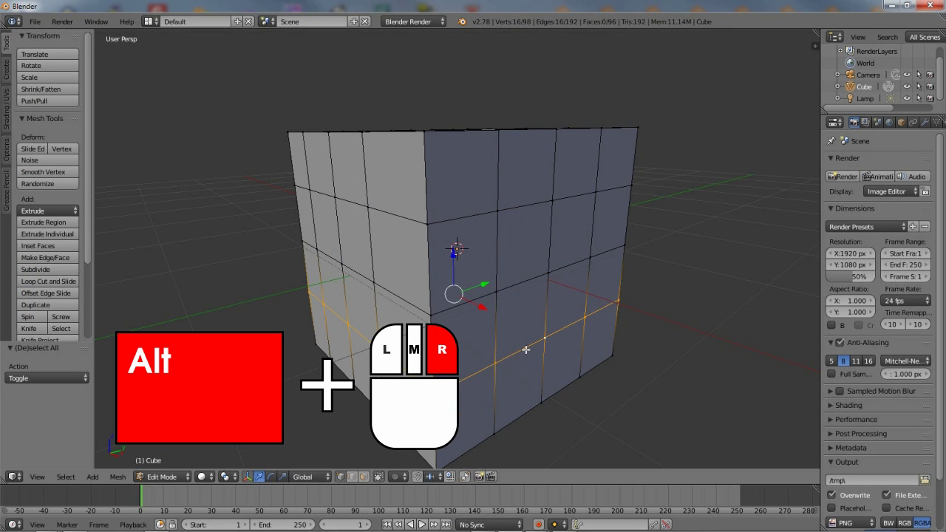
pyautogui.keyDown('alt'); pyautogui.rightClick(525, 278); pyautogui.keyUp('alt')
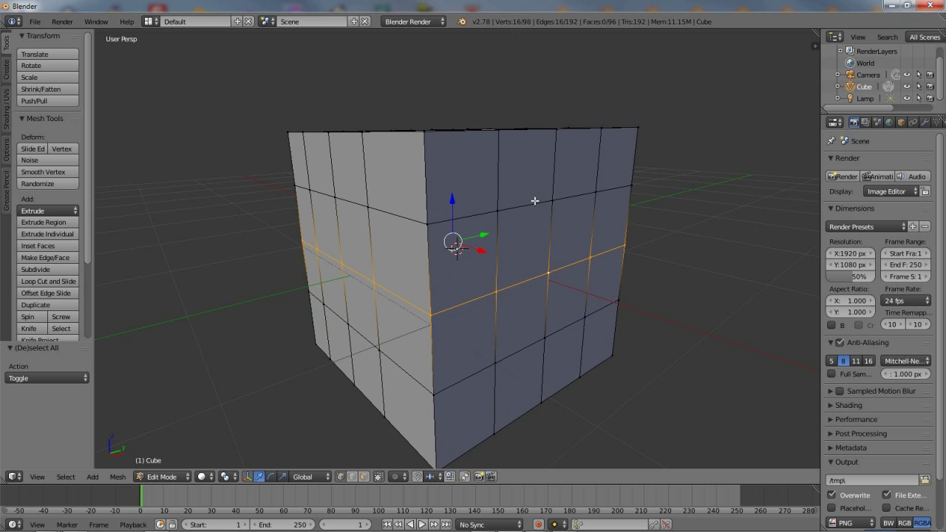
pyautogui.keyDown('alt'); pyautogui.rightClick(534, 200); pyautogui.keyUp('alt')
pyautogui.keyDown('alt'); pyautogui.rightClick(496, 258); pyautogui.keyUp('alt')
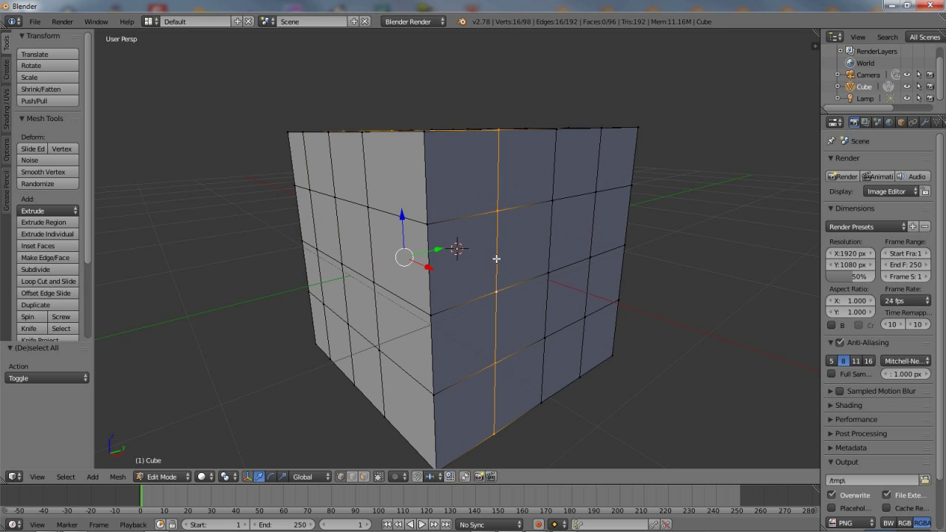
pyautogui.keyDown('alt'); pyautogui.keyDown('shift'); pyautogui.rightClick(549, 258); pyautogui.keyUp('shift'); pyautogui.keyUp('alt')
pyautogui.keyDown('alt'); pyautogui.rightClick(431, 258); pyautogui.keyUp('alt')
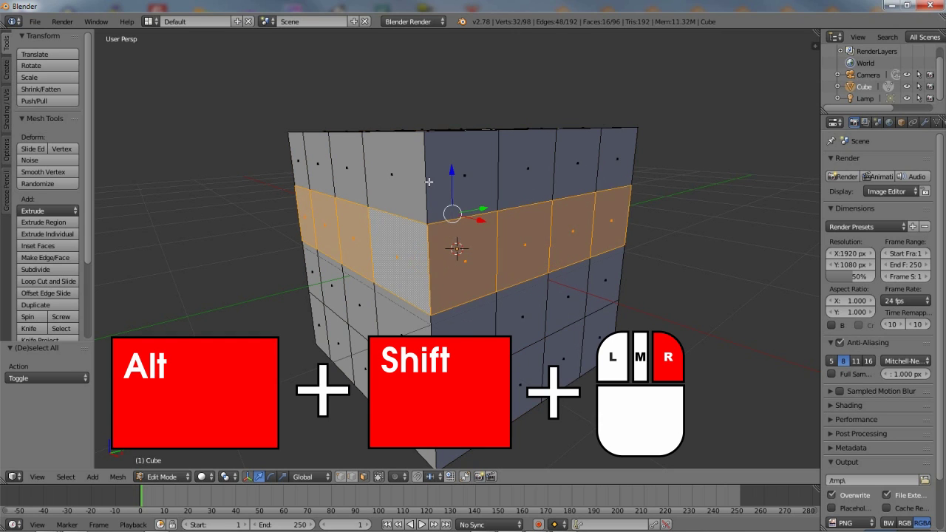
# - Select the cube's top face loop and add the second and the bottom horizontal face loops to the selection
pyautogui.keyDown('alt'); pyautogui.rightClick(429, 182); pyautogui.keyUp('alt')
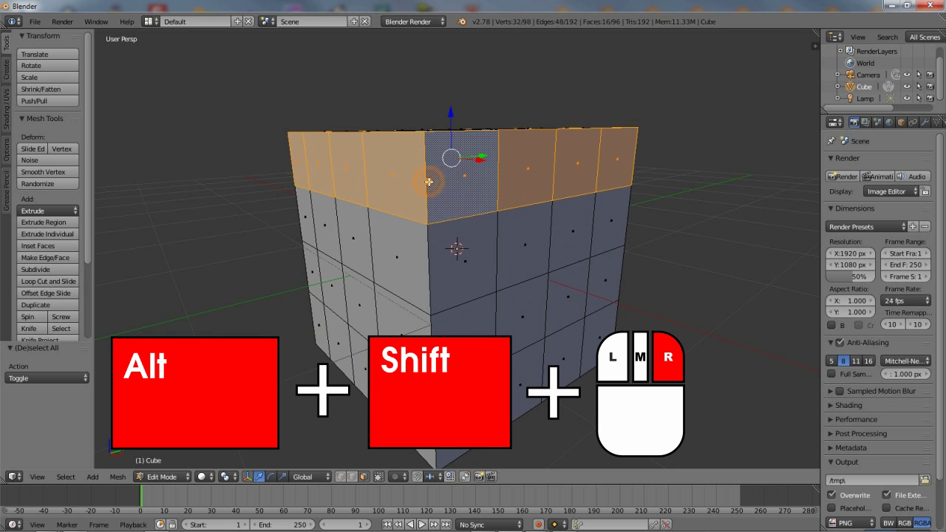
pyautogui.keyDown('alt'); pyautogui.keyDown('shift'); pyautogui.rightClick(442, 254); pyautogui.keyUp('shift'); pyautogui.keyUp('alt')
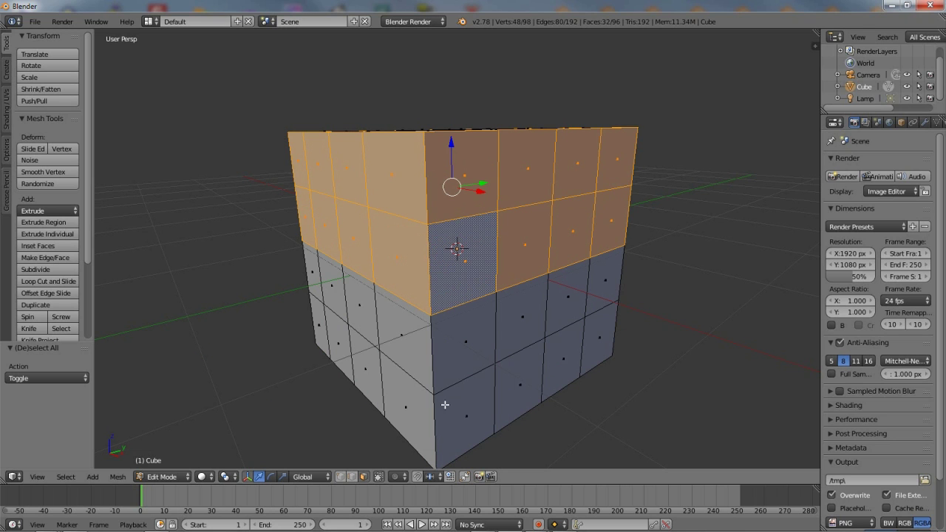
pyautogui.keyDown('alt'); pyautogui.keyDown('shift'); pyautogui.rightClick(441, 426); pyautogui.keyUp('shift'); pyautogui.keyUp('alt')
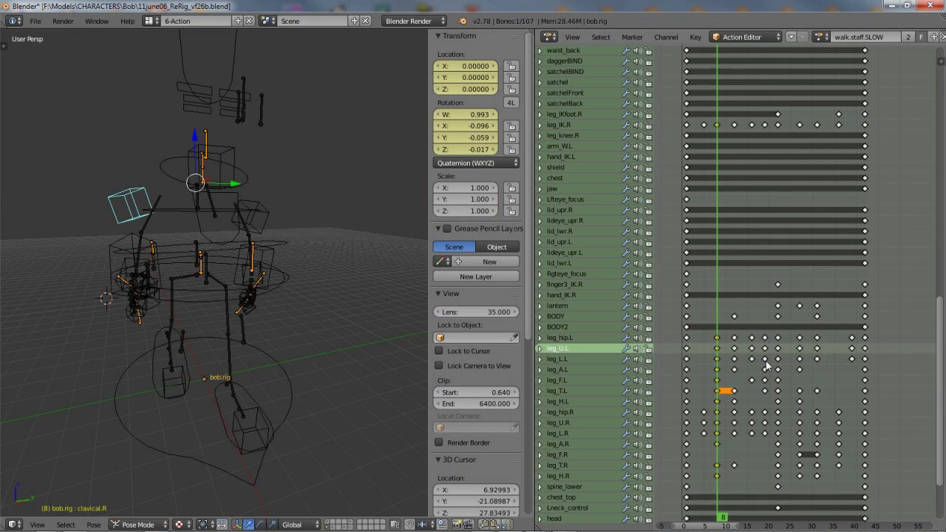
# - Select whole columns of walk.staff.SLOW keyframes at about frames 19, 22 and 31, adding each to the selection
pyautogui.rightClick(765, 359)
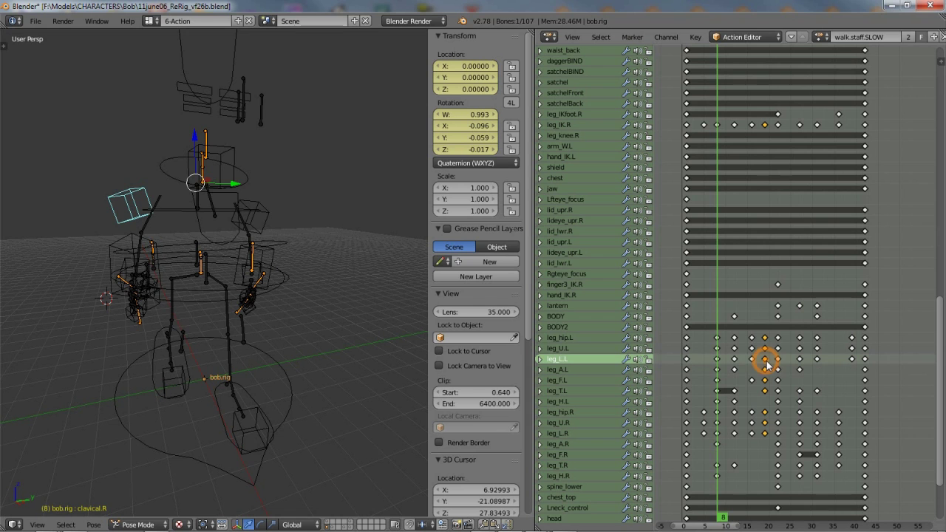
pyautogui.keyDown('alt'); pyautogui.keyDown('shift'); pyautogui.rightClick(778, 370); pyautogui.keyUp('shift'); pyautogui.keyUp('alt')
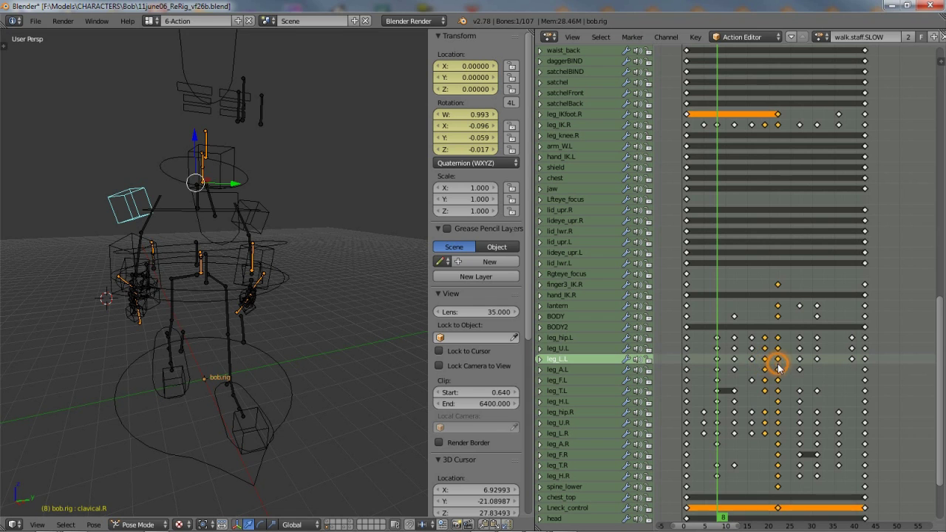
pyautogui.keyDown('alt'); pyautogui.keyDown('shift'); pyautogui.rightClick(818, 358); pyautogui.keyUp('shift'); pyautogui.keyUp('alt')
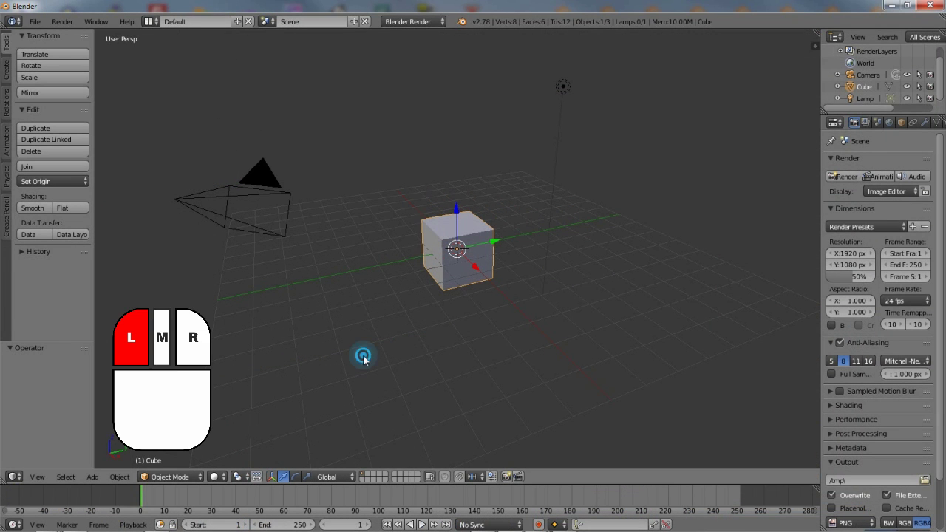
# - Place the 3D cursor at three different points around the cube
pyautogui.click(363, 356)
pyautogui.click(373, 188)
pyautogui.click(576, 334)
# - Move the current frame to 61 and scrub along the timeline, then reposition the 3D cursor beside the cube
pyautogui.click(285, 501)
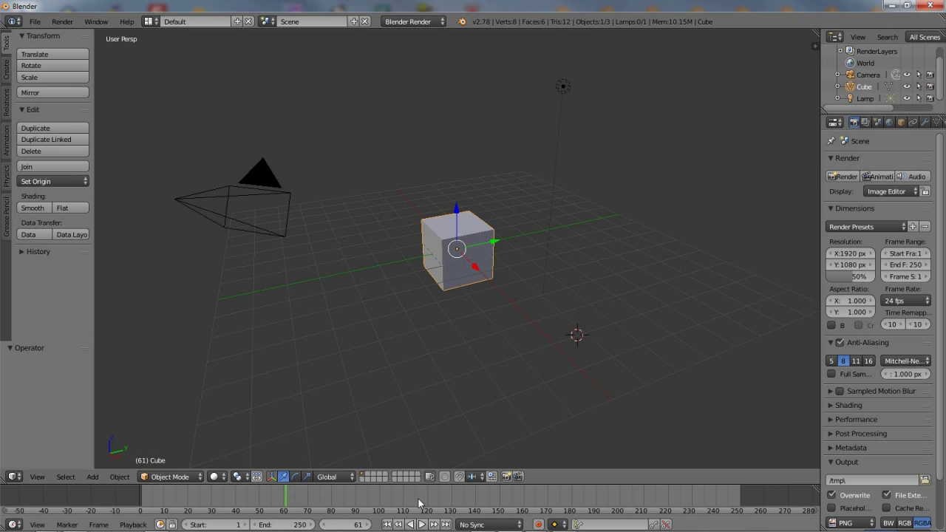
pyautogui.click(419, 503)
pyautogui.moveTo(419, 500); pyautogui.dragTo(165, 504)
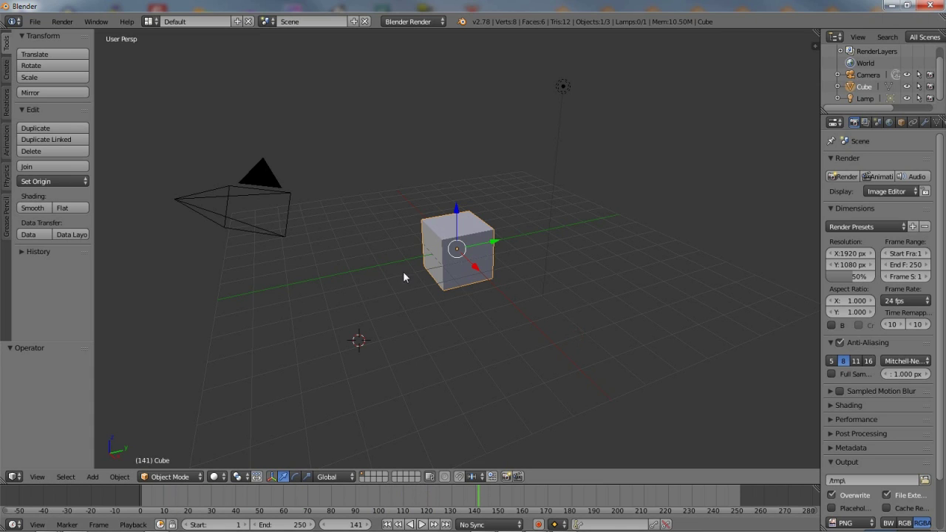
pyautogui.moveTo(394, 276)
pyautogui.keyDown('ctrl'); pyautogui.mouseDown()
pyautogui.moveTo(402, 295)
pyautogui.moveTo(583, 283)
pyautogui.moveTo(562, 43)
pyautogui.moveTo(256, 87)
pyautogui.moveTo(148, 211)
pyautogui.moveTo(270, 296)
pyautogui.moveTo(371, 290)
pyautogui.mouseUp(); pyautogui.keyUp('ctrl')
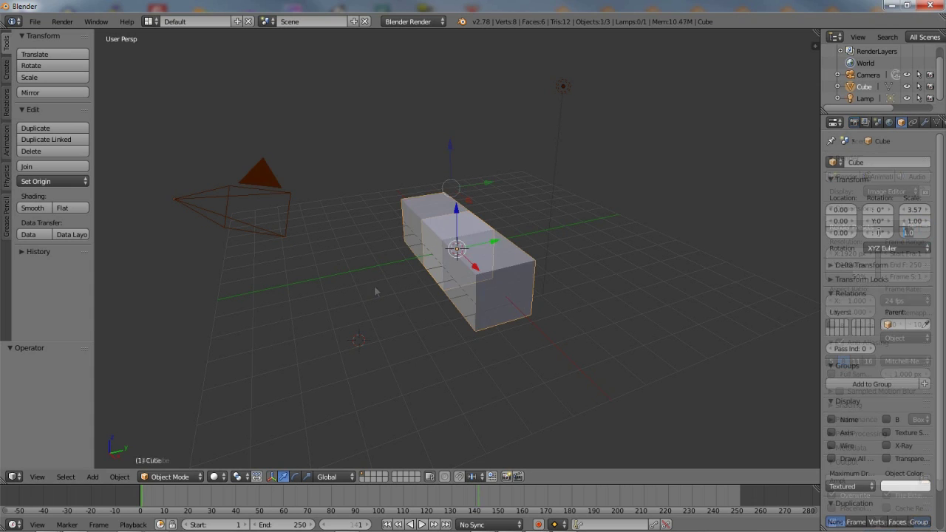
# - Set the cube's Z scale to 2
pyautogui.click(907, 233)
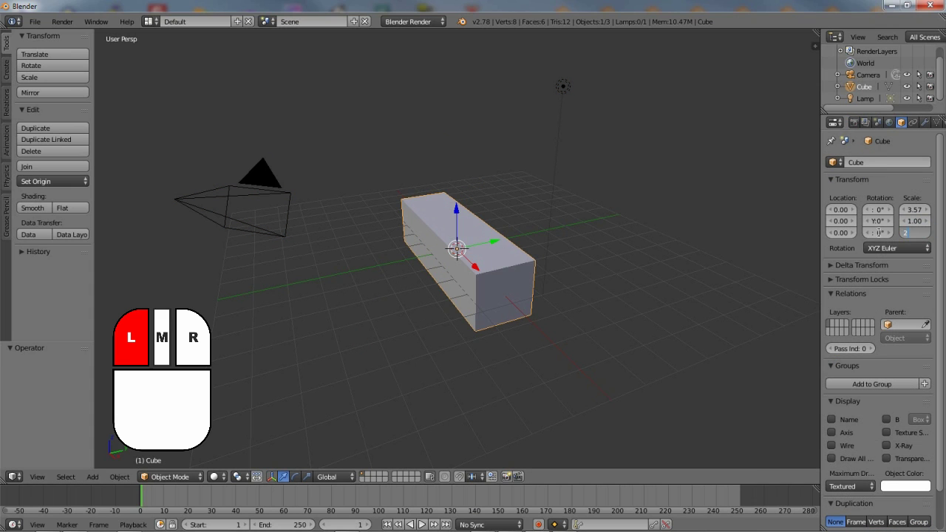
pyautogui.write('2')
pyautogui.press('Return')
# - Enter Edit Mode on the stretched cube and subdivide its whole mesh with one cut
pyautogui.press('Tab')
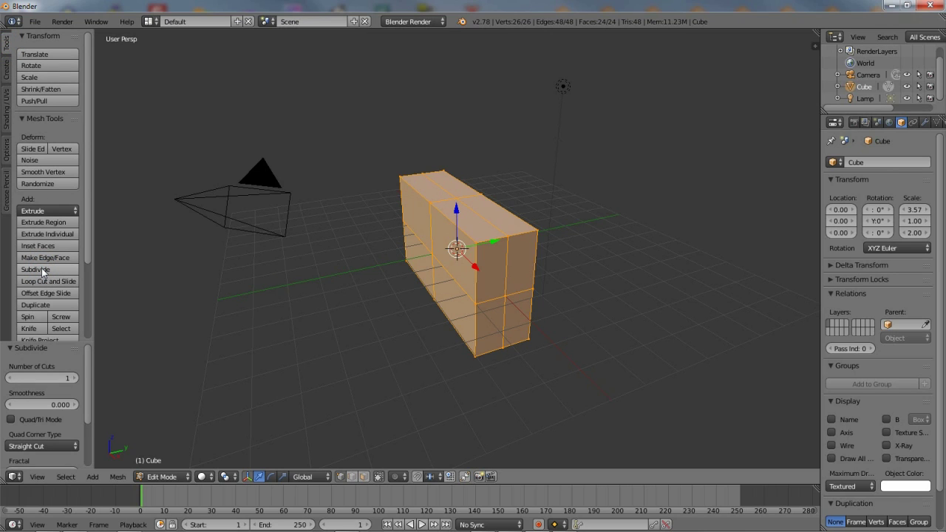
pyautogui.scroll(-4, 87, 359)
pyautogui.scroll(4, 90, 356)
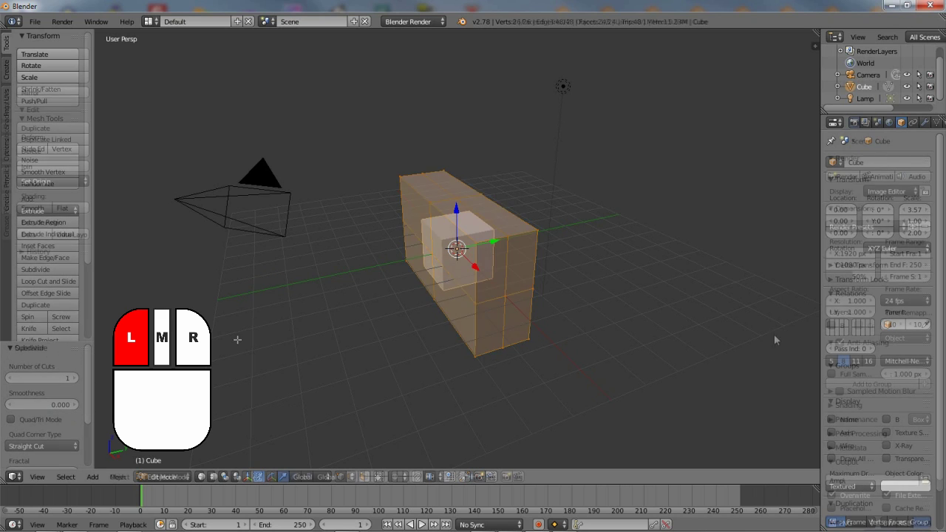
# - Enlarge the properties area and the timeline, and split the 3D view into two side-by-side views
pyautogui.moveTo(820, 326); pyautogui.dragTo(723, 329)
pyautogui.moveTo(718, 32); pyautogui.dragTo(424, 429)
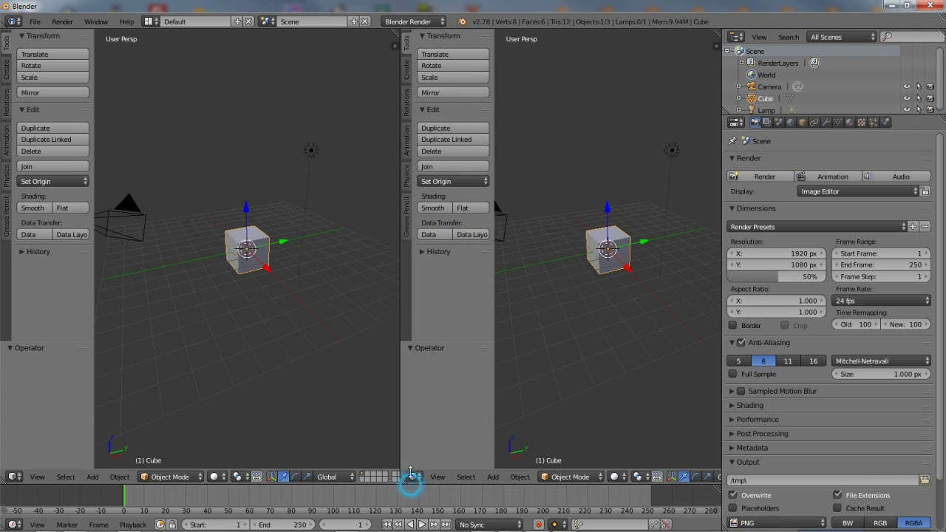
pyautogui.moveTo(410, 473); pyautogui.dragTo(414, 452)
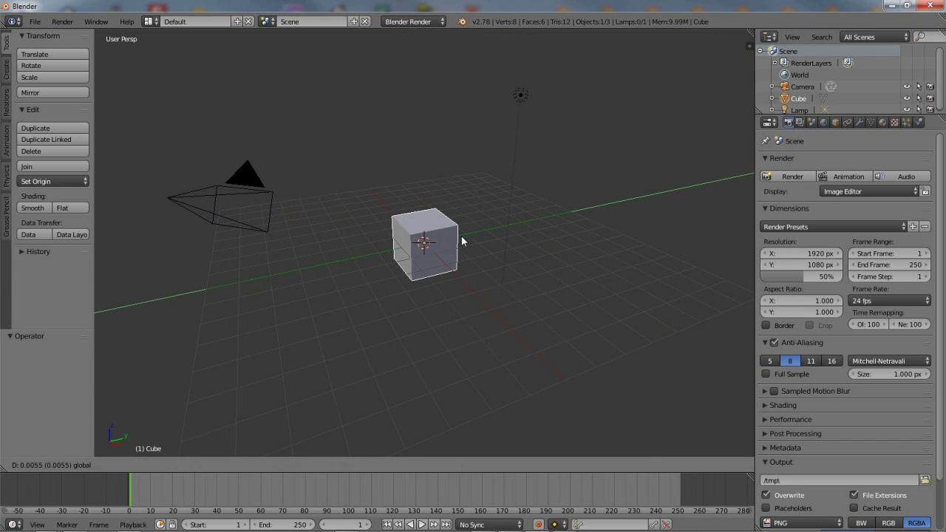
# - Move the cube about -4.43 units along the global Y axis and set its Y location to 10
pyautogui.press('g')
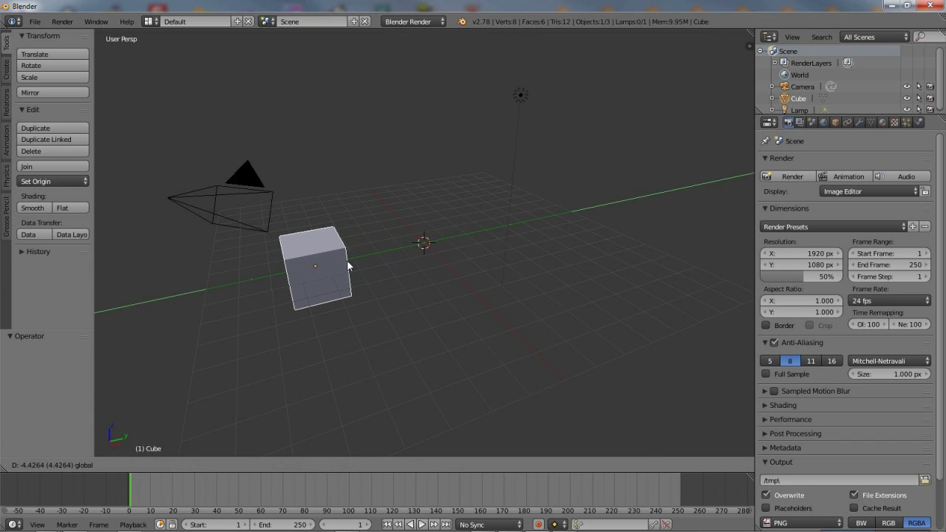
pyautogui.click(346, 262)
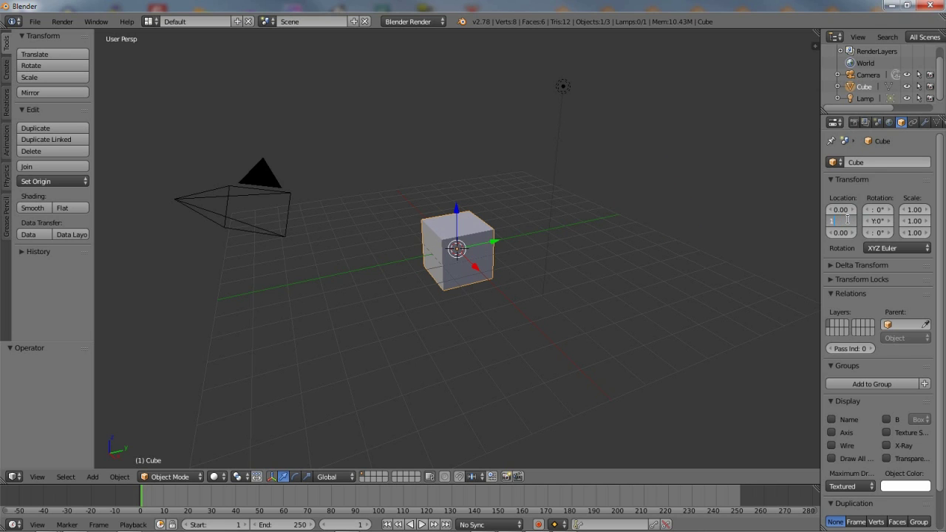
pyautogui.click(854, 246)
pyautogui.press('Return')
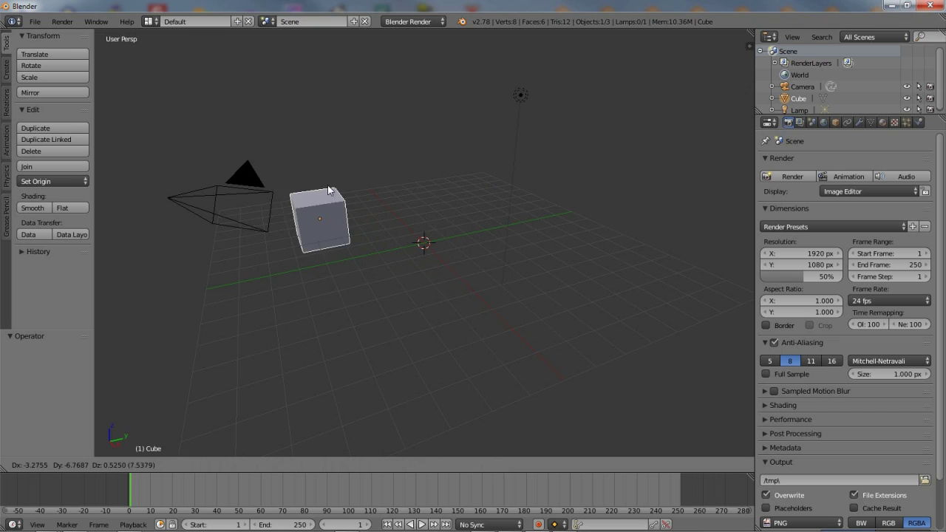
# - Try to move the cube freely towards the camera and cancel the move
pyautogui.rightClick(252, 147)
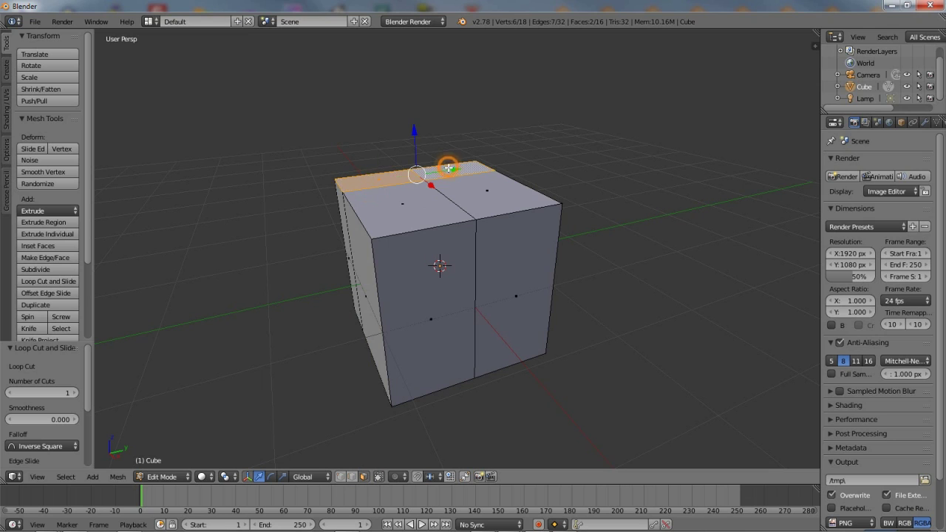
# - Extrude the narrow two-face strip along the cube's top back edge upward by 2 units on the Z axis
pyautogui.keyDown('shift'); pyautogui.moveTo(421, 224); pyautogui.dragTo(431, 283, button='middle'); pyautogui.keyUp('shift')
pyautogui.press('e')
pyautogui.rightClick(433, 257)
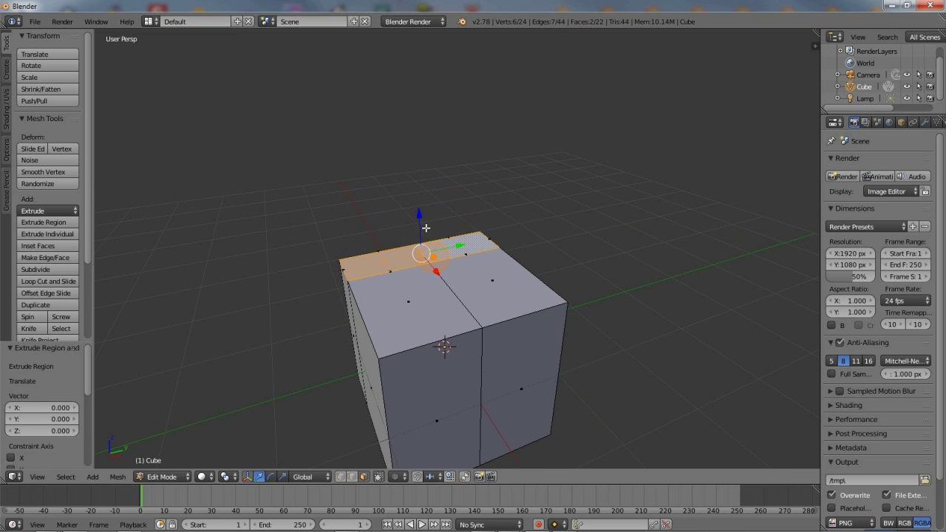
pyautogui.moveTo(418, 216); pyautogui.dragTo(406, 99)
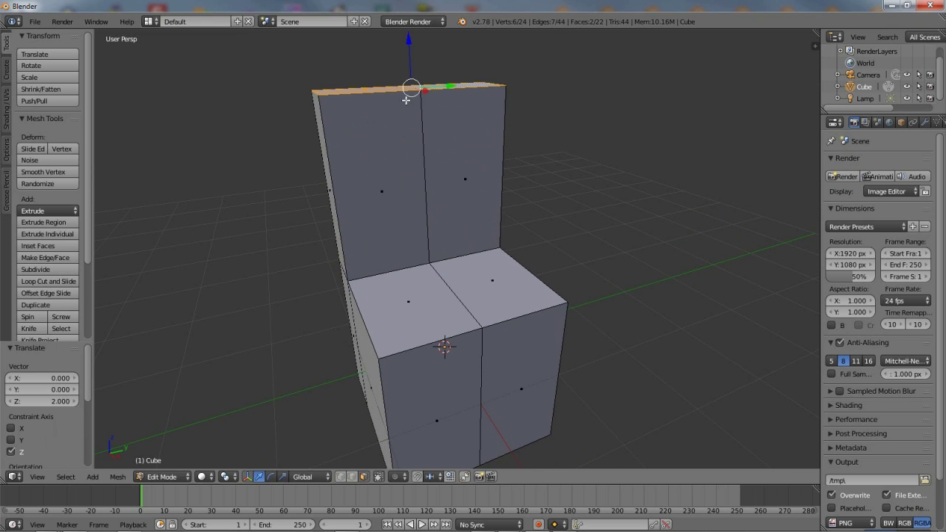
pyautogui.moveTo(406, 99); pyautogui.dragTo(483, 273, button='middle')
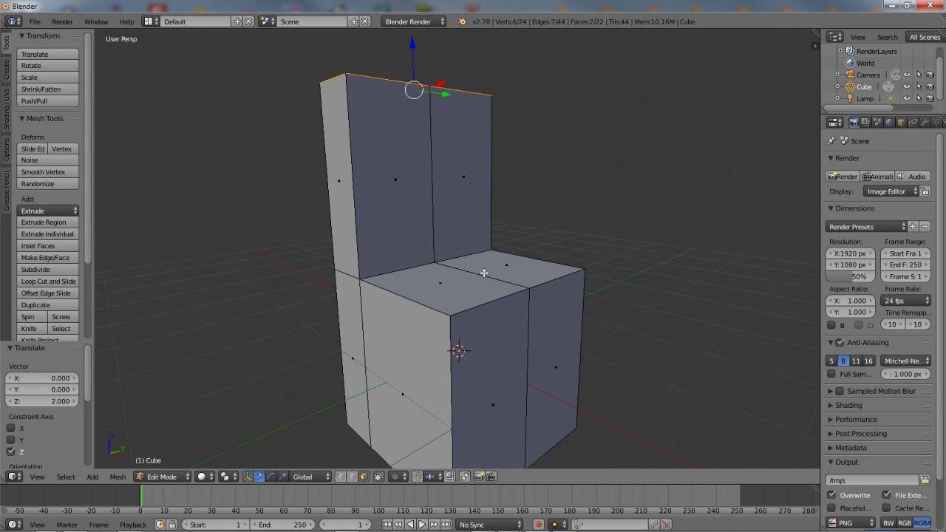